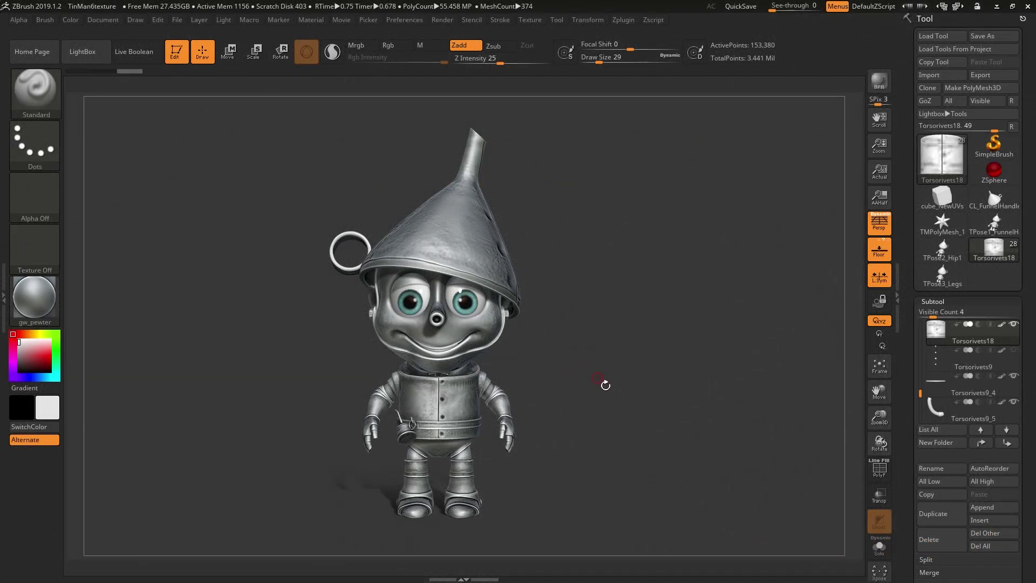
Step: Choose the IMM Parts insert-mesh brush for adding mechanical parts to the torso
drag(603, 383, 679, 301)
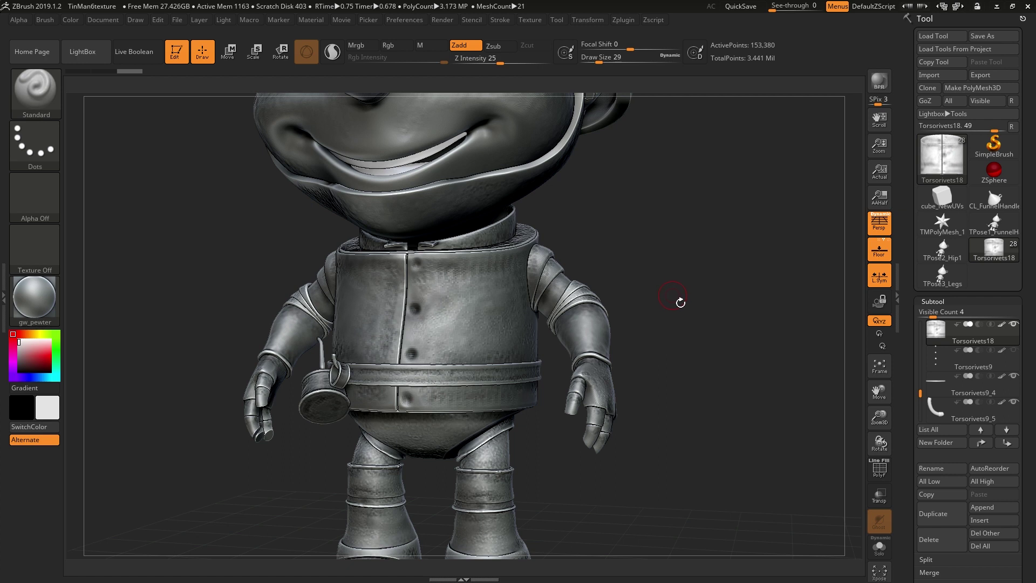
click(35, 88)
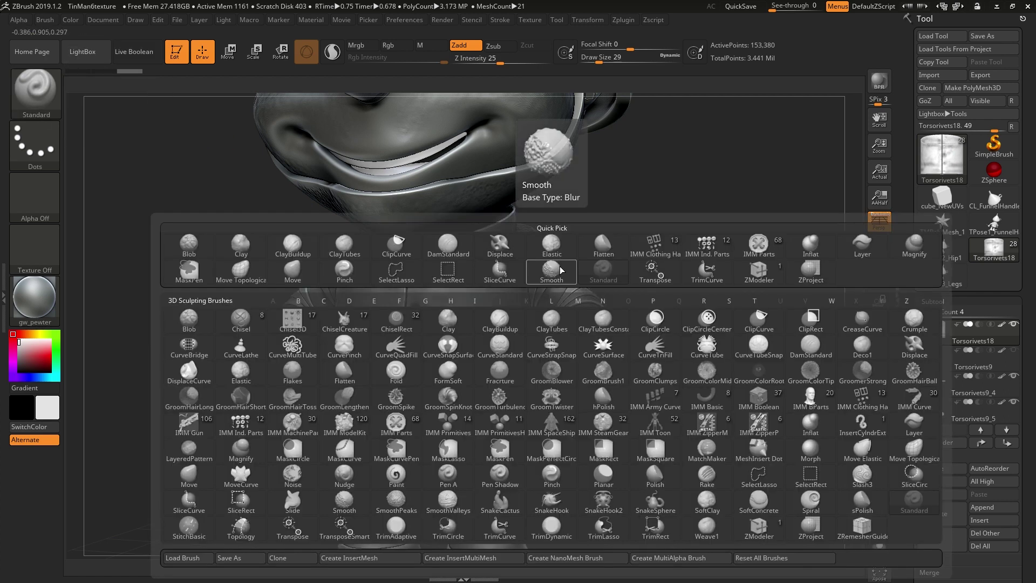
click(476, 302)
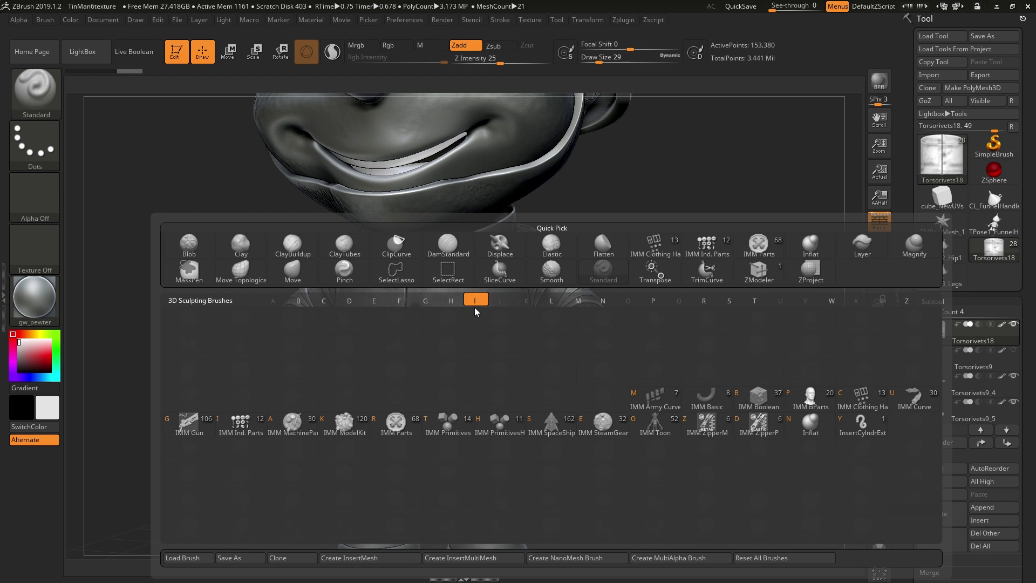
click(398, 426)
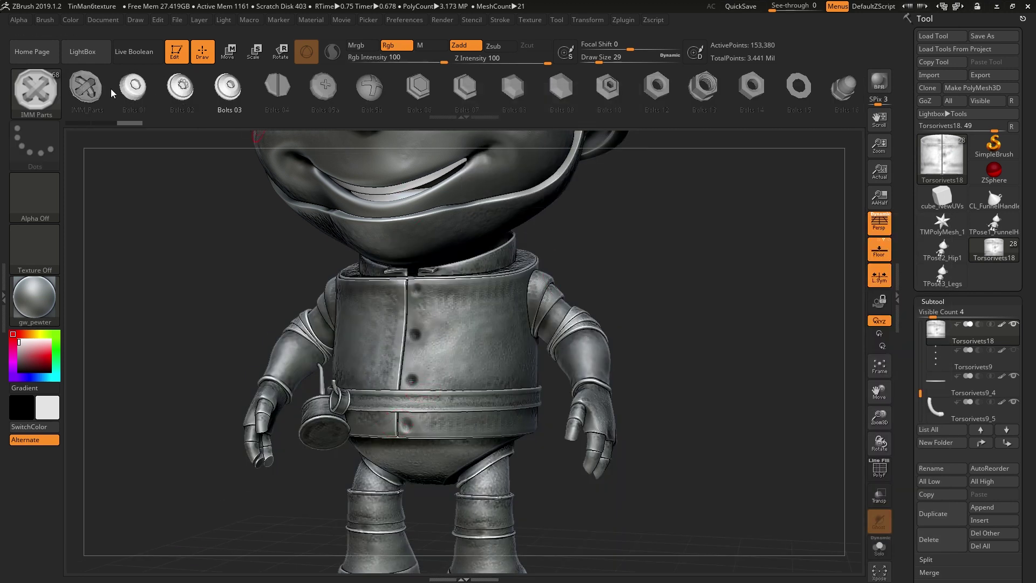
Step: Pick the Mechanical 12 part from the IMM Parts set and try to insert it on the front of the torso
drag(732, 80, 319, 106)
scroll(590, 94, right, 5)
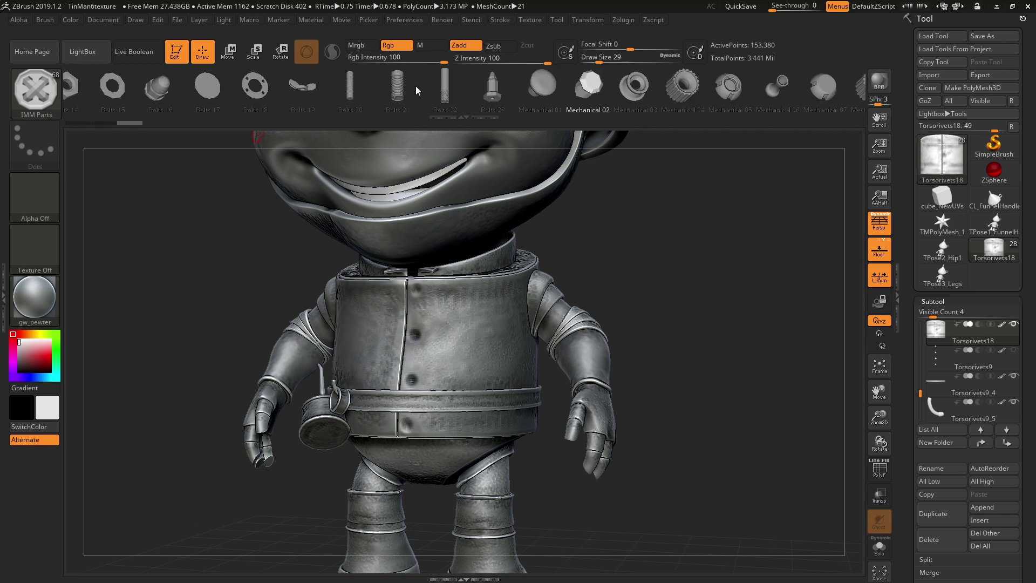
scroll(311, 79, right, 3)
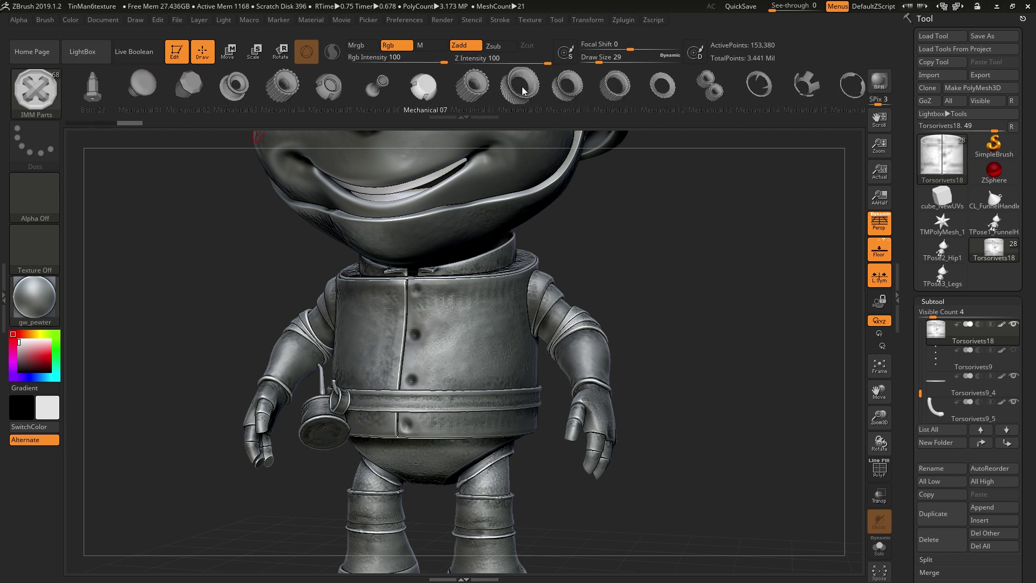
scroll(386, 82, right, 5)
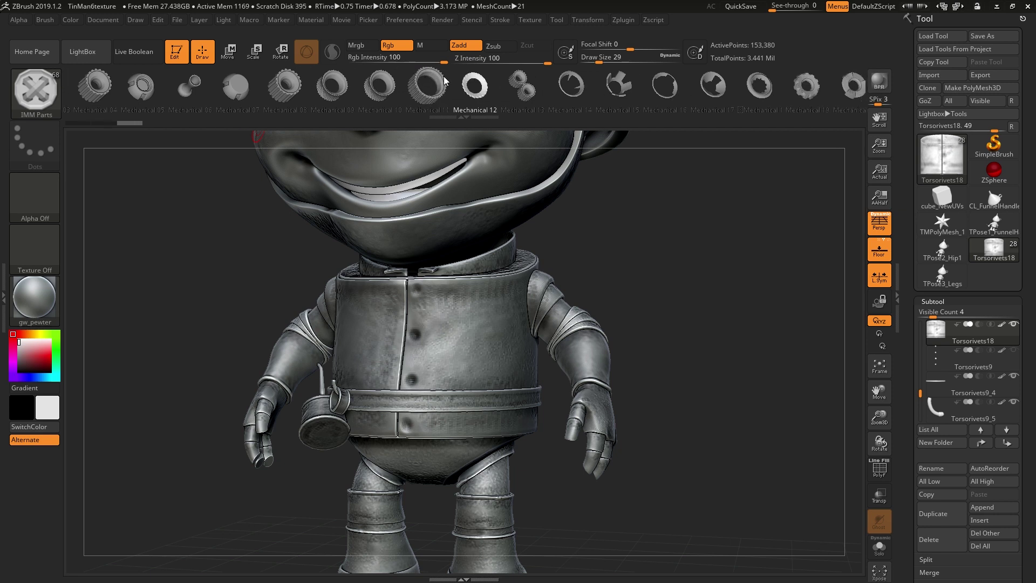
scroll(407, 87, left, 4)
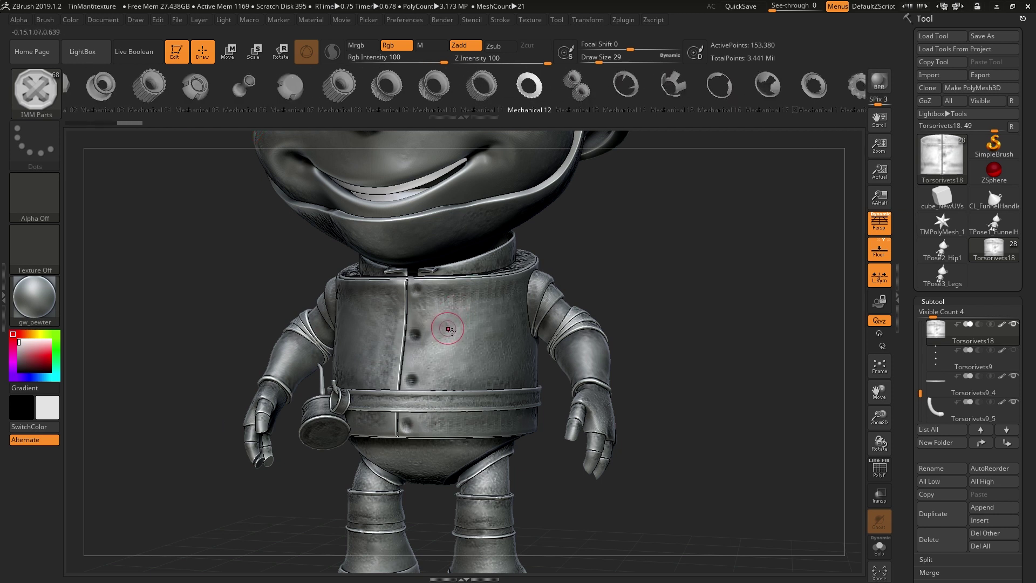
click(448, 327)
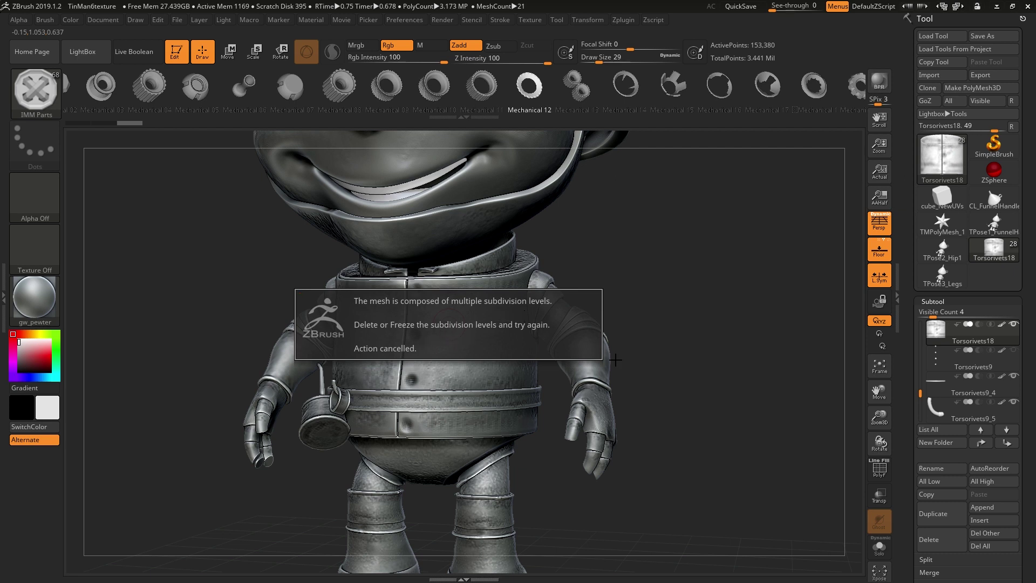
Step: Delete the lower subdivision levels of the Torsorivets18 subtool
drag(1029, 352, 1028, 276)
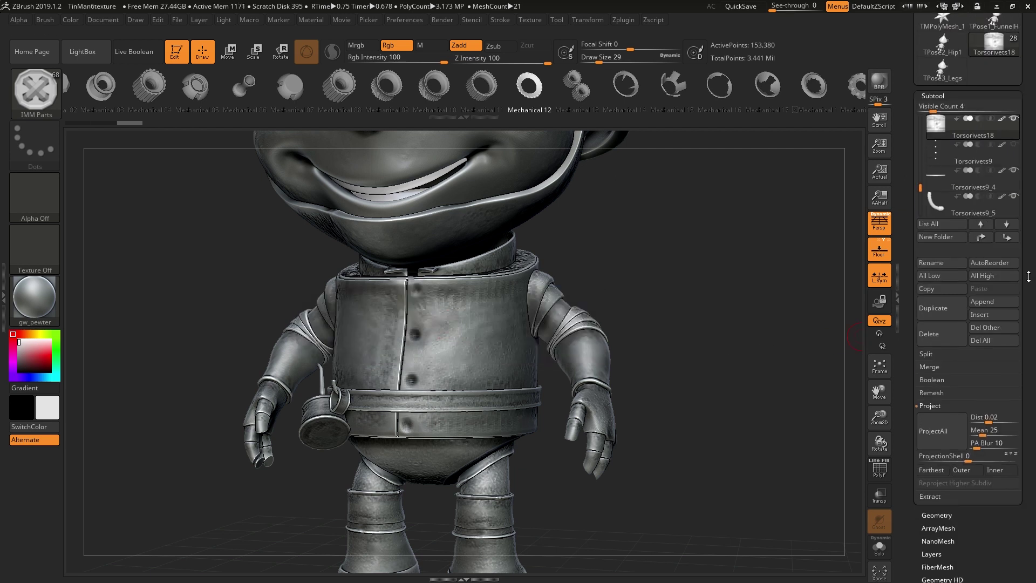
click(945, 516)
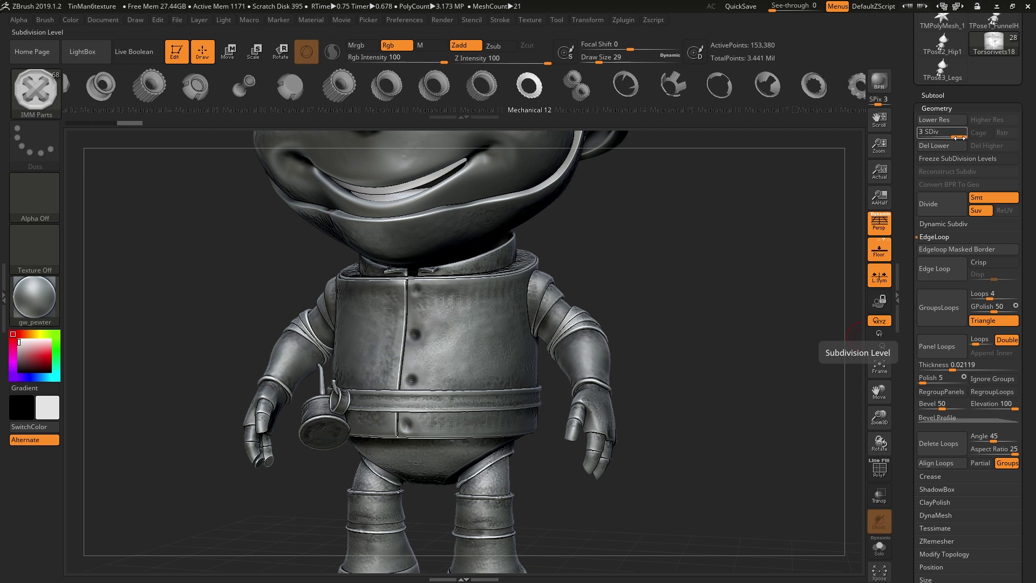
click(932, 94)
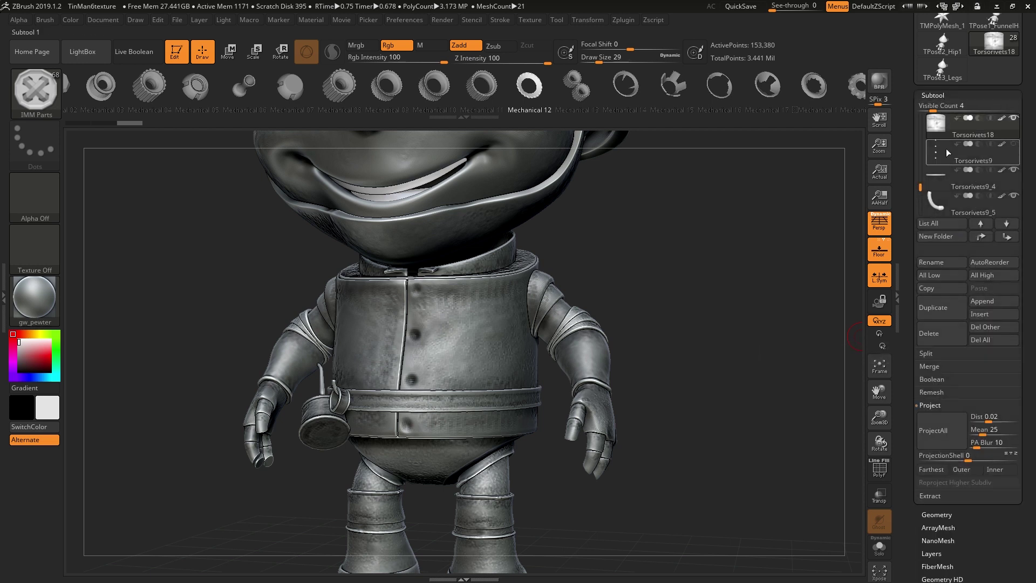
click(938, 406)
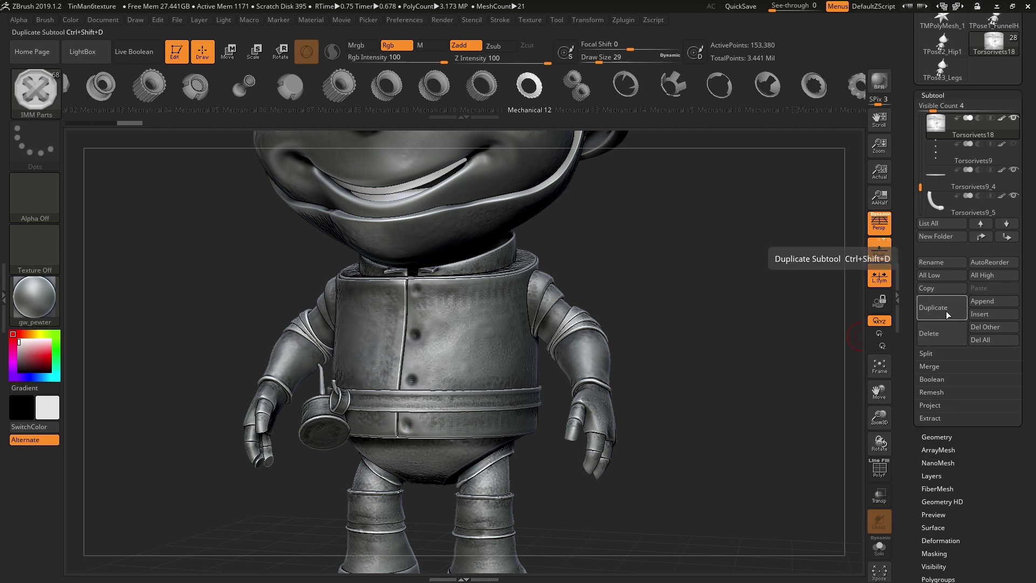
click(941, 96)
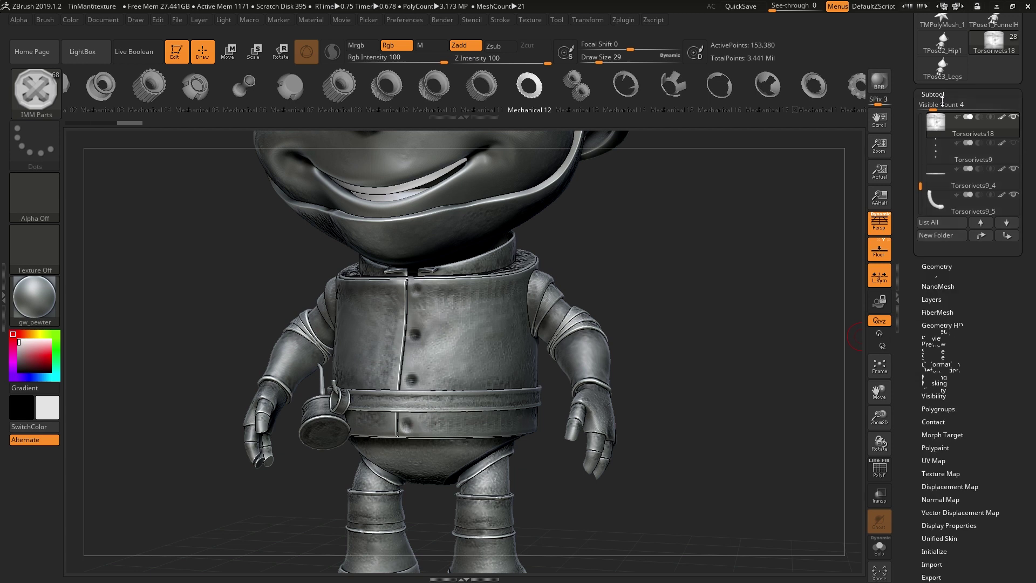
click(940, 107)
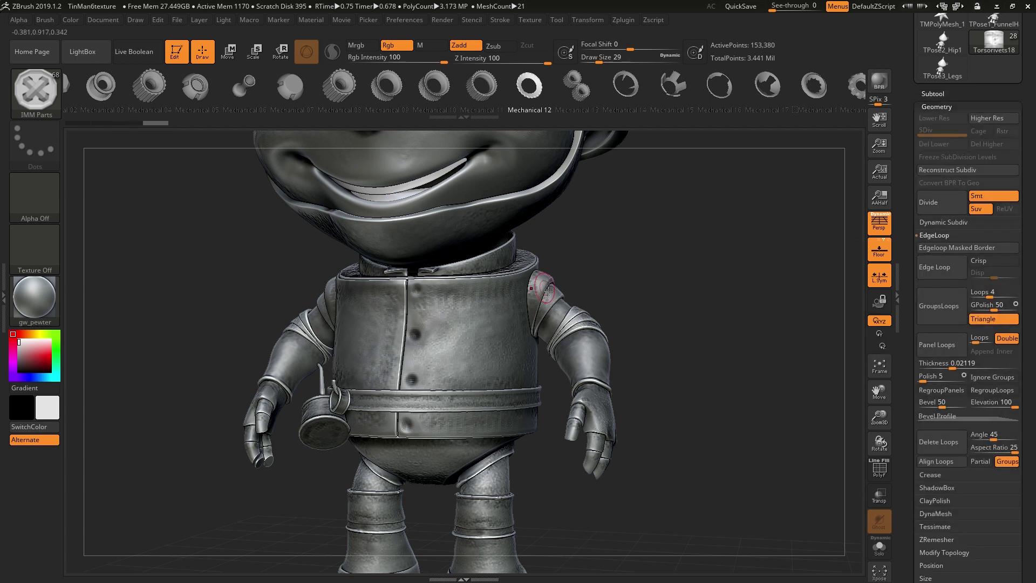
Step: Insert a small Mechanical 13 gear pair over the uppermost rivet dent on the torso front
alt+drag(677, 282, 691, 367)
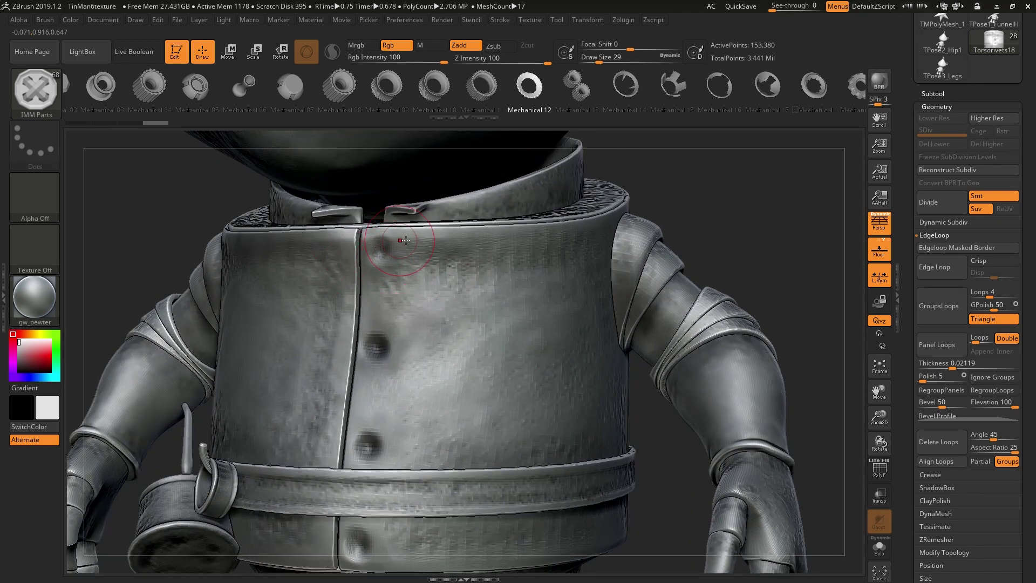
click(577, 87)
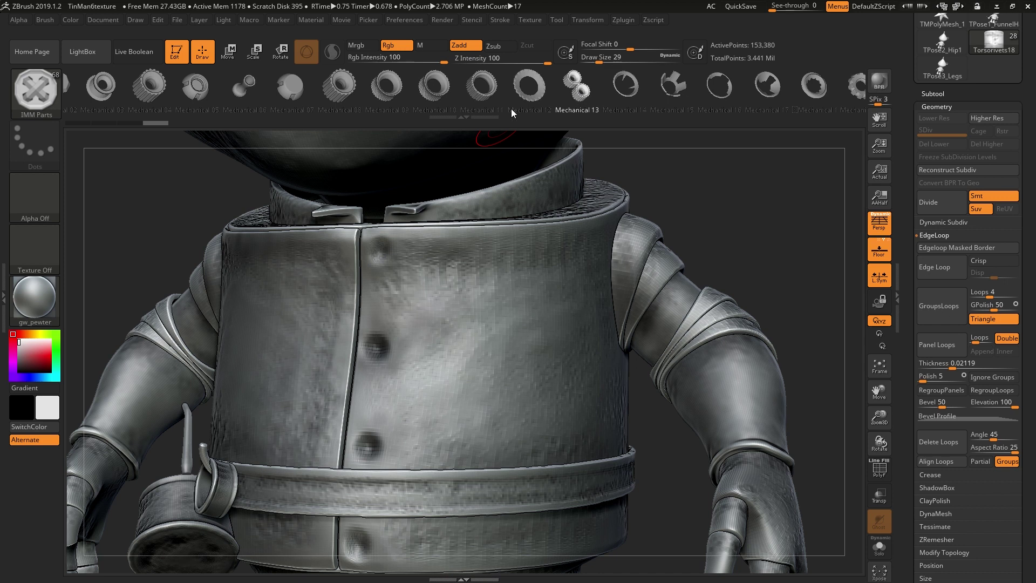
drag(394, 257, 394, 289)
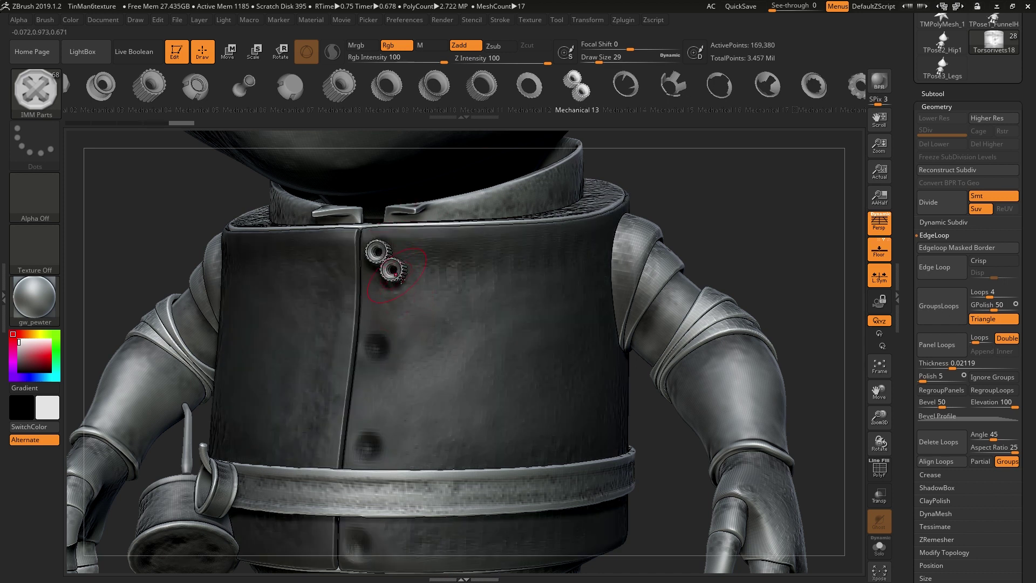
Step: Add two more Mechanical 13 gear pairs on the same chest panel, one near the middle rivet dent and one further out
drag(720, 207, 429, 397)
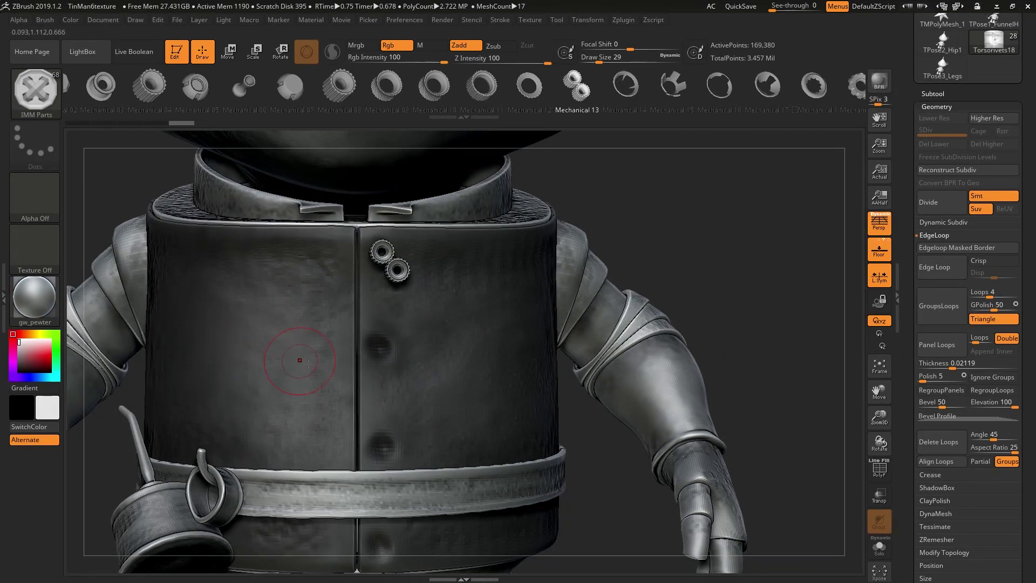
drag(405, 355, 411, 361)
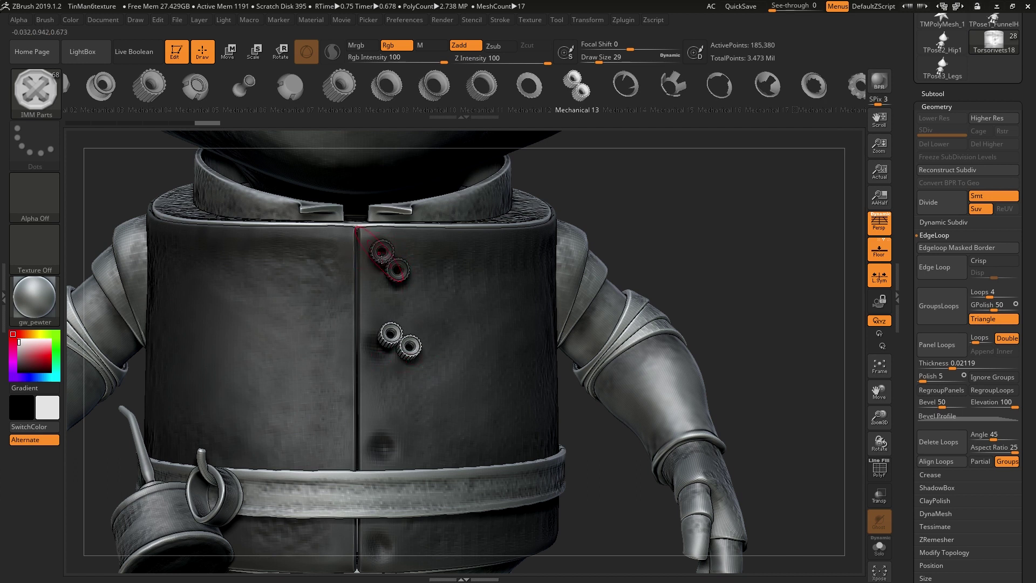
drag(451, 317, 463, 351)
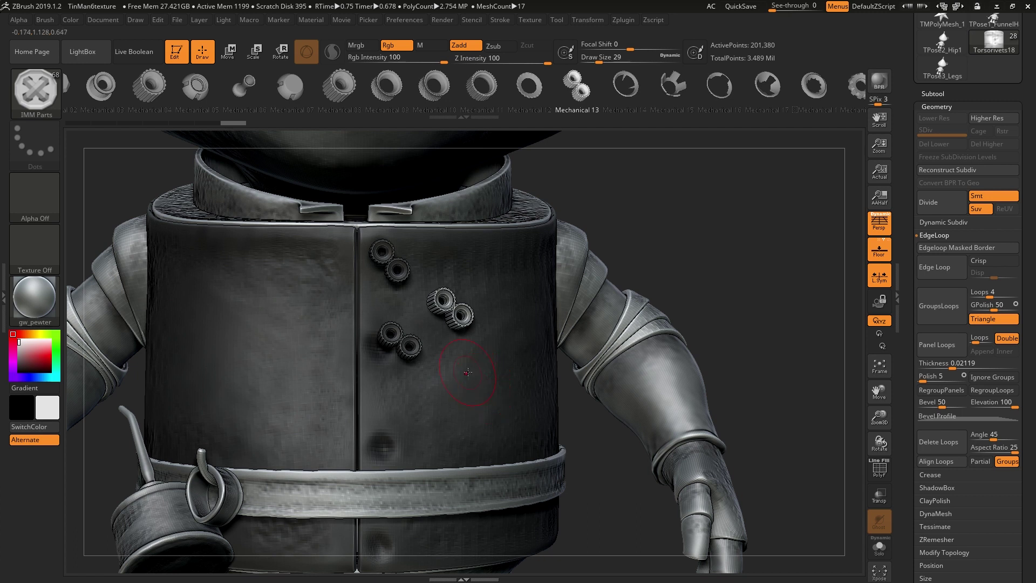
Step: Nudge the last inserted gear pair slightly with the Move gizmo
click(228, 52)
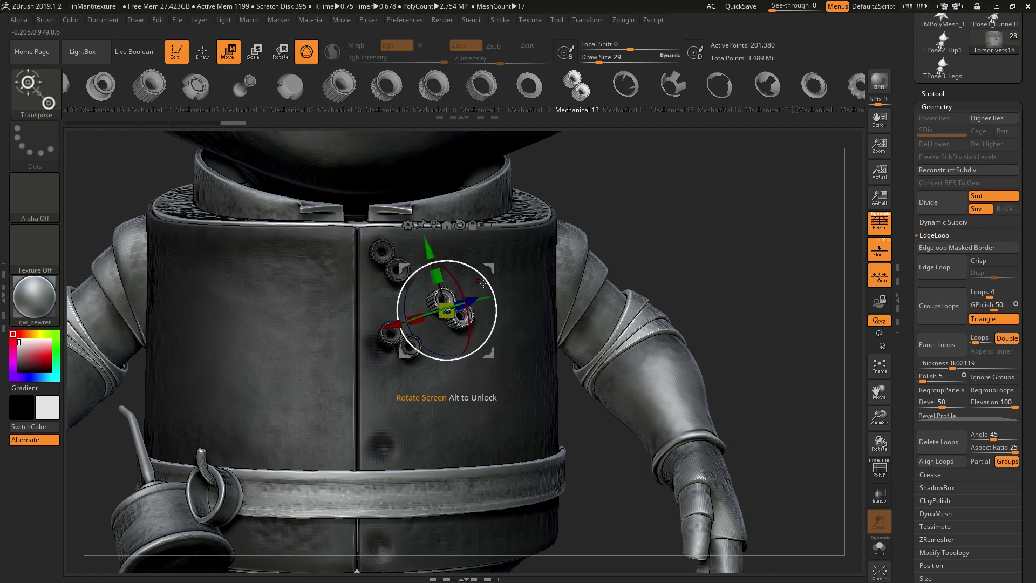
drag(488, 269, 489, 268)
drag(448, 314, 453, 319)
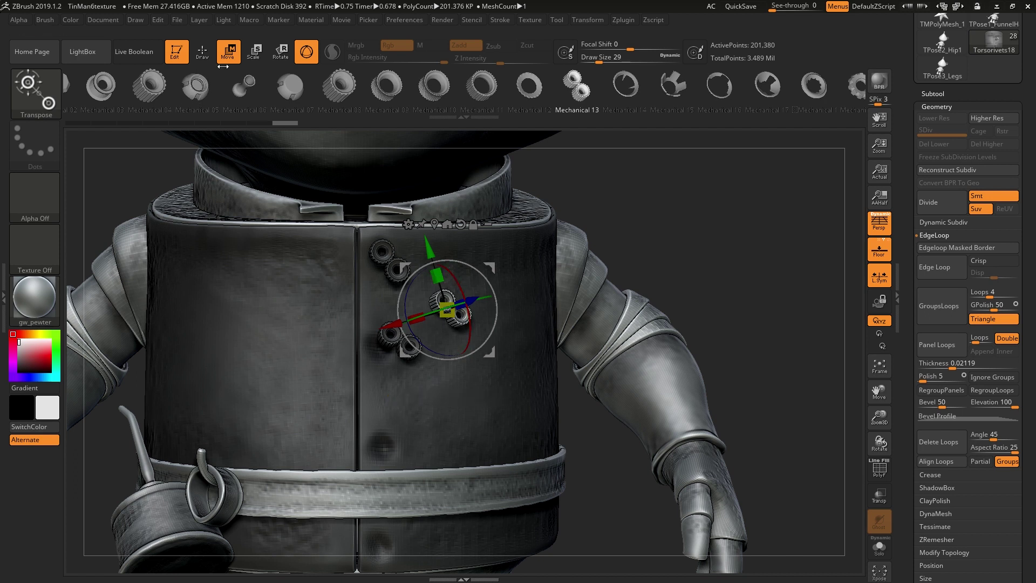
Step: Insert two Mechanical 13 gear pairs, one below the other, on the opposite chest panel across the seam
click(203, 51)
drag(320, 322, 330, 335)
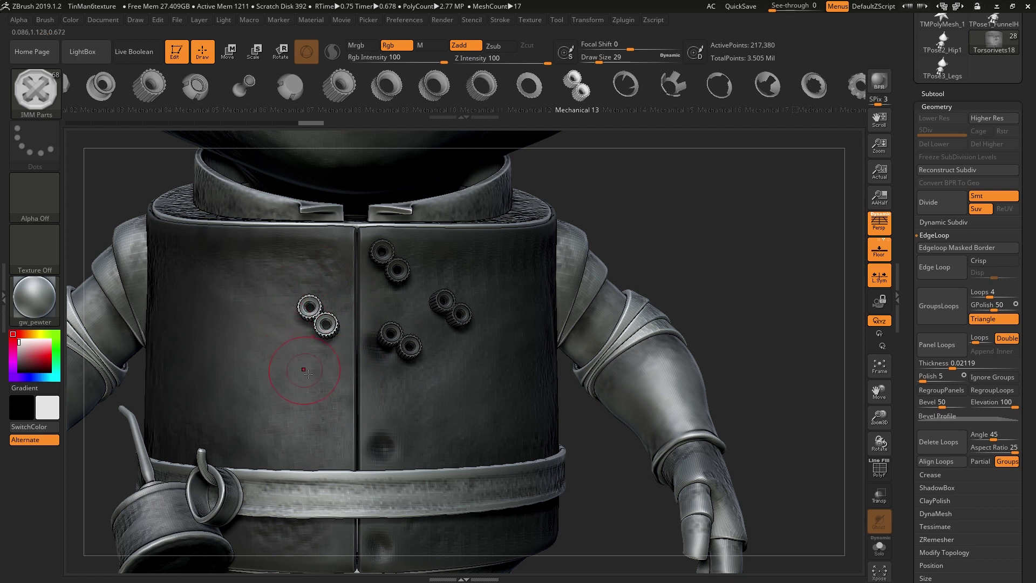
drag(307, 372, 326, 371)
Step: Activate the Move gizmo on the last inserted gear pair and swap that part for Mechanical 04
click(353, 86)
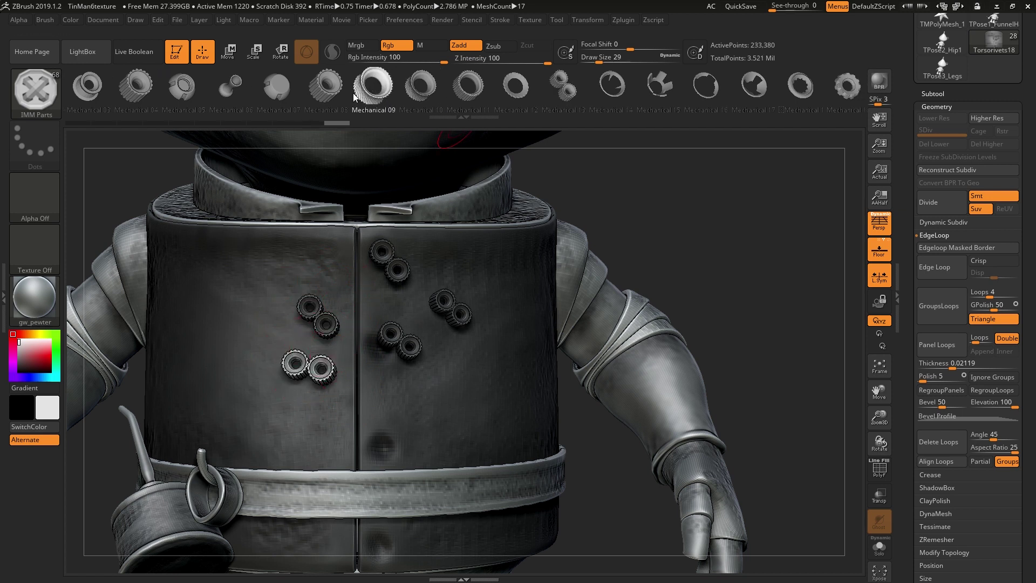
click(332, 85)
drag(298, 85, 358, 84)
click(228, 52)
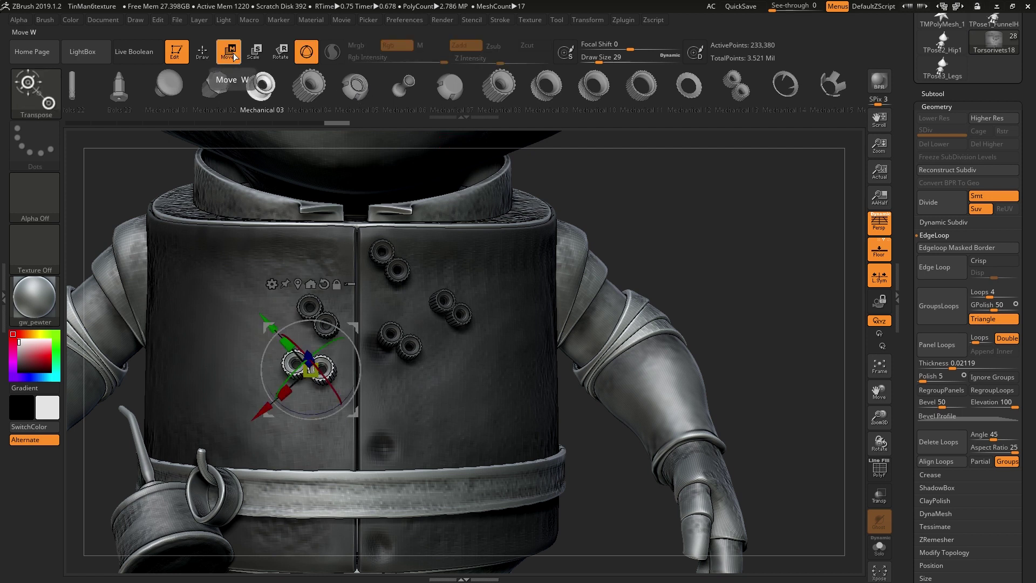
click(253, 53)
click(228, 51)
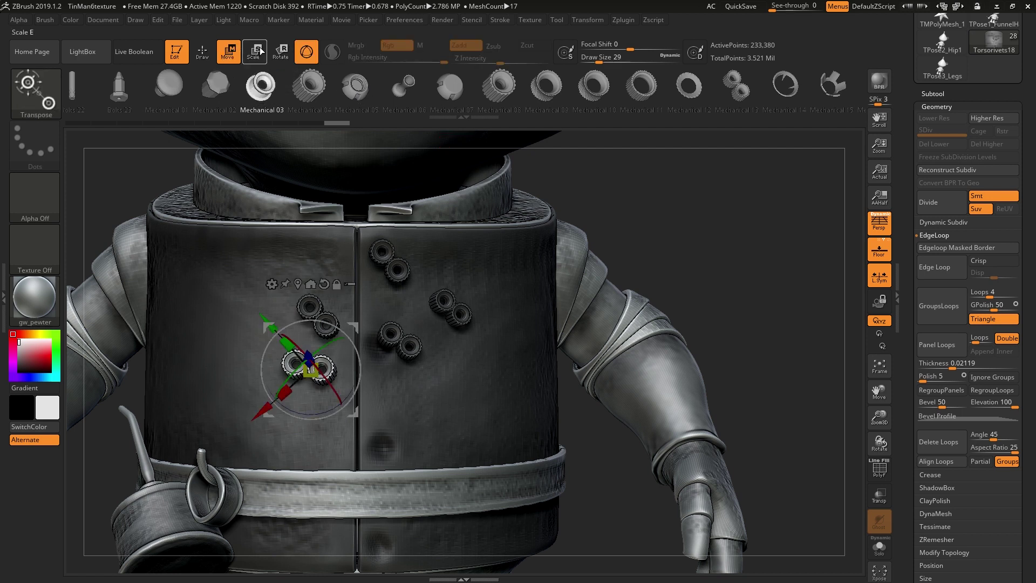
click(222, 82)
click(284, 84)
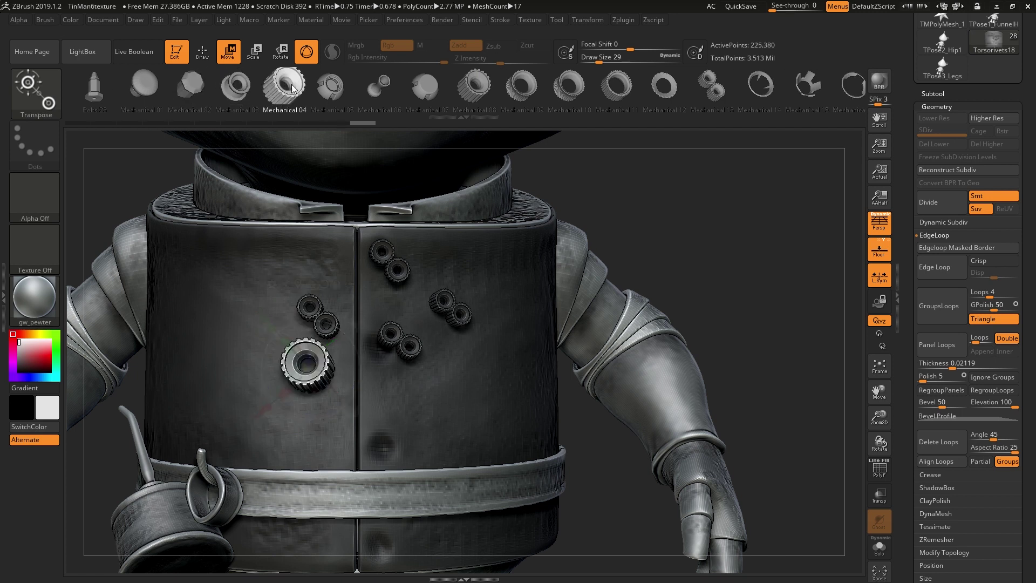
Step: Cycle the last inserted part back through the bolt variants until it is replaced with Bolts 03
key(Left)
key(Left)
key(Left)
key(Left)
key(Left)
key(Left)
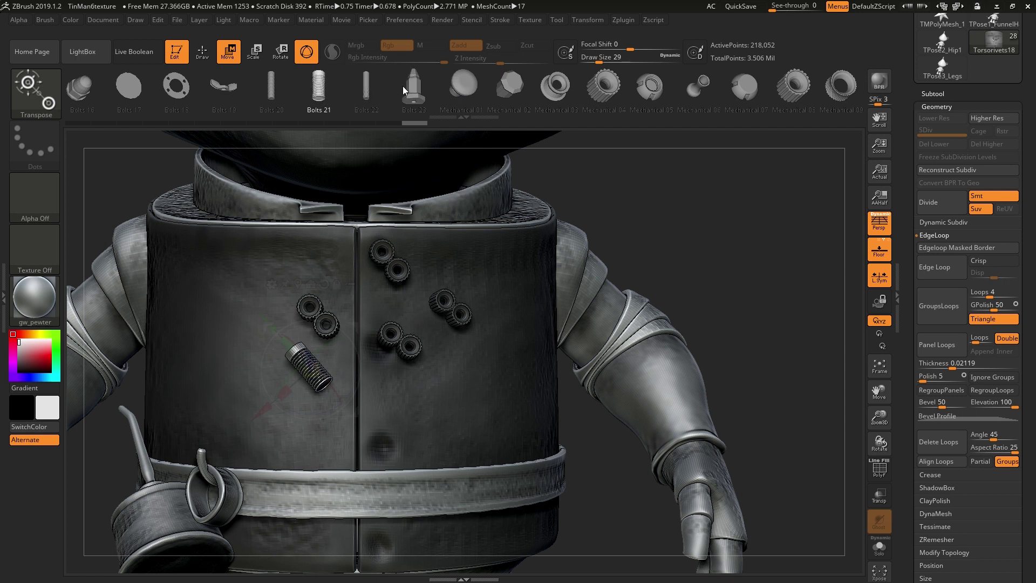
drag(412, 85, 546, 84)
key(Left)
key(Left)
key(Left)
key(Left)
key(Left)
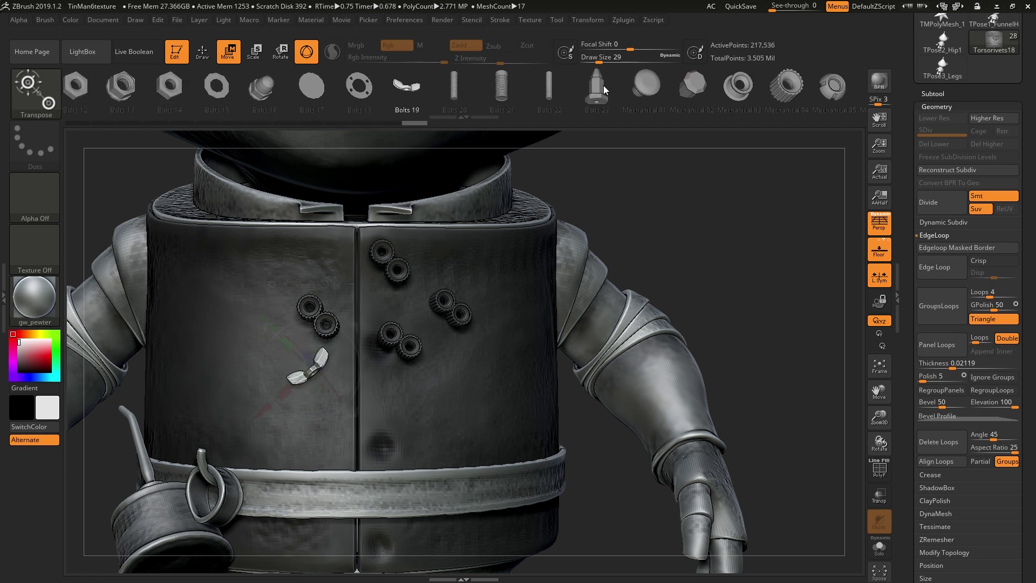
key(Left)
key(Left)
key(Left)
key(Left)
key(Left)
key(Left)
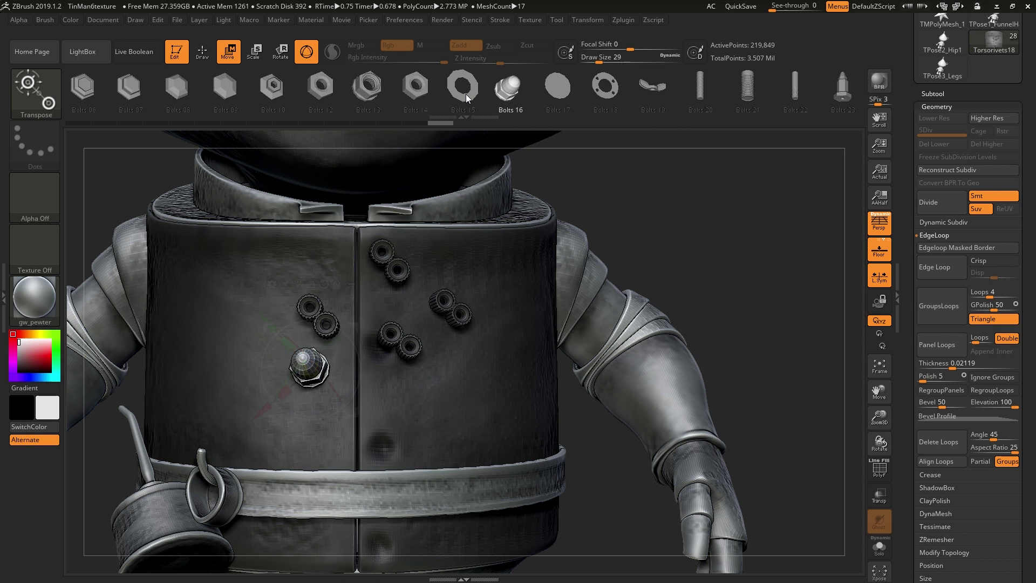
key(Left)
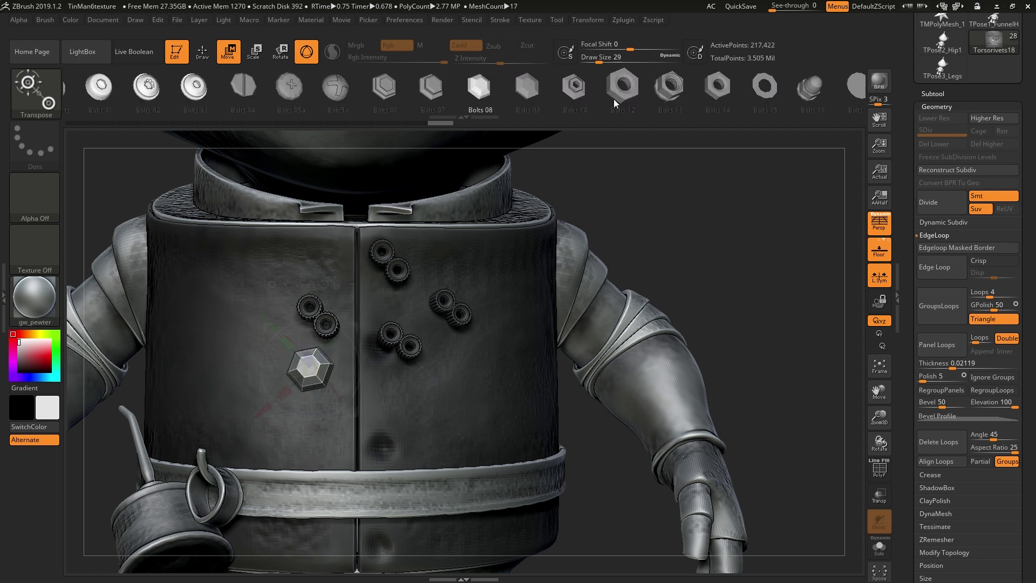
key(Left)
key(Left)
key(Left)
key(Left)
key(Left)
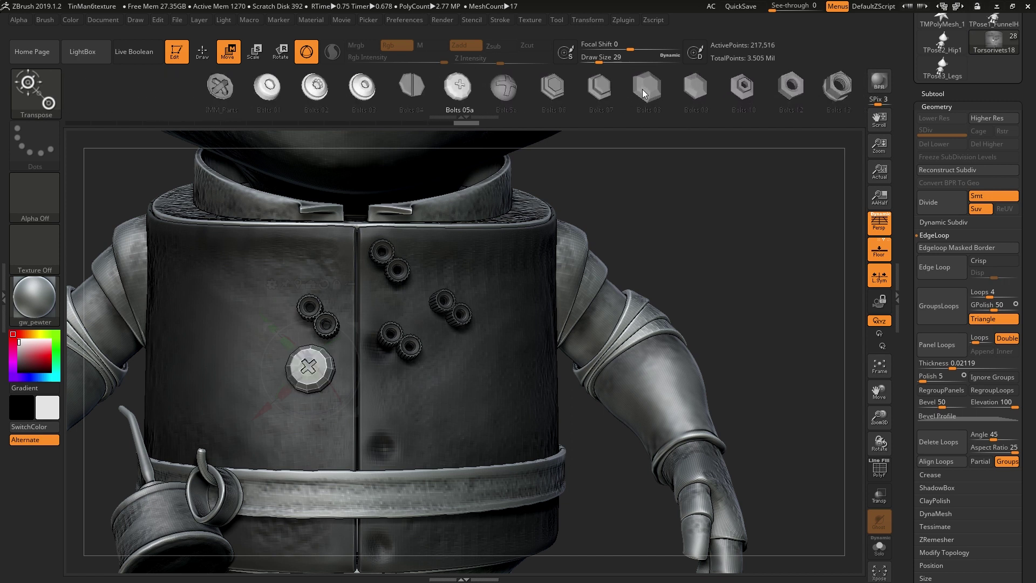
key(Left)
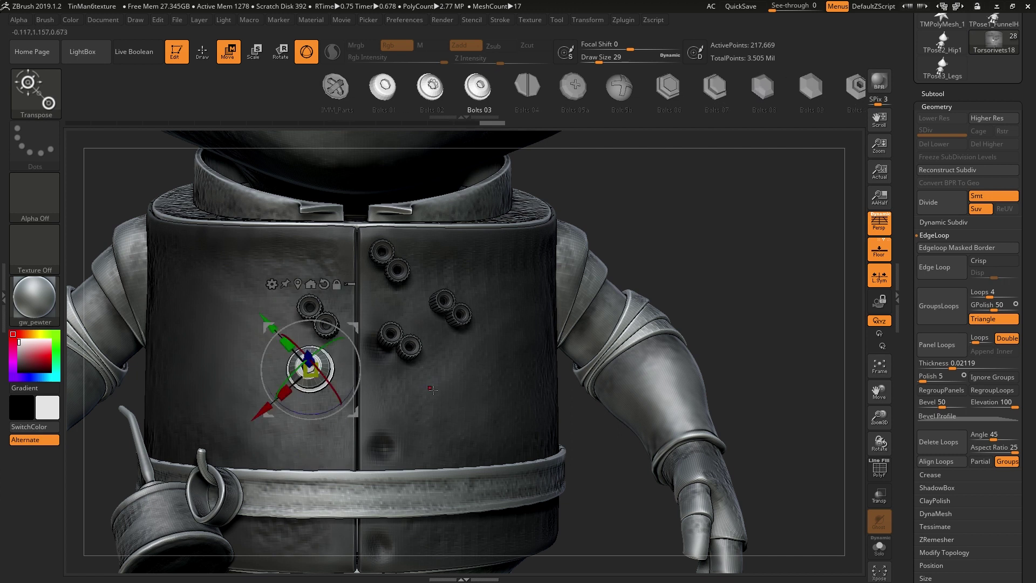
Step: Display the polyframe wireframe and polygroup colours on the torso, seen at an angle
drag(602, 268, 460, 377)
alt+drag(757, 214, 708, 306)
key(shift+f)
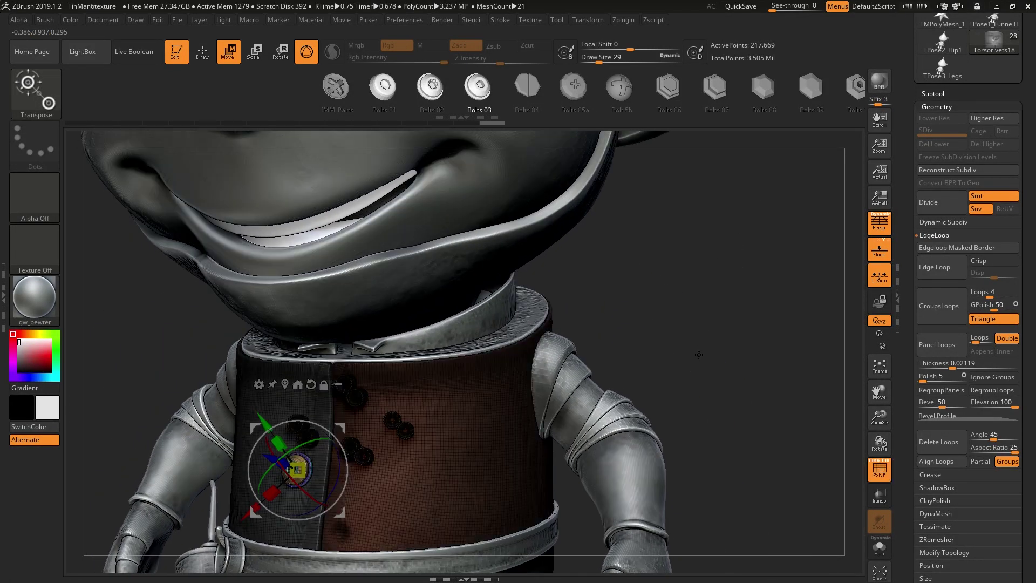
Step: Return to Draw mode and insert three Bolts 03 in a row along the Tin Man's lower jaw
alt+drag(699, 370, 702, 354)
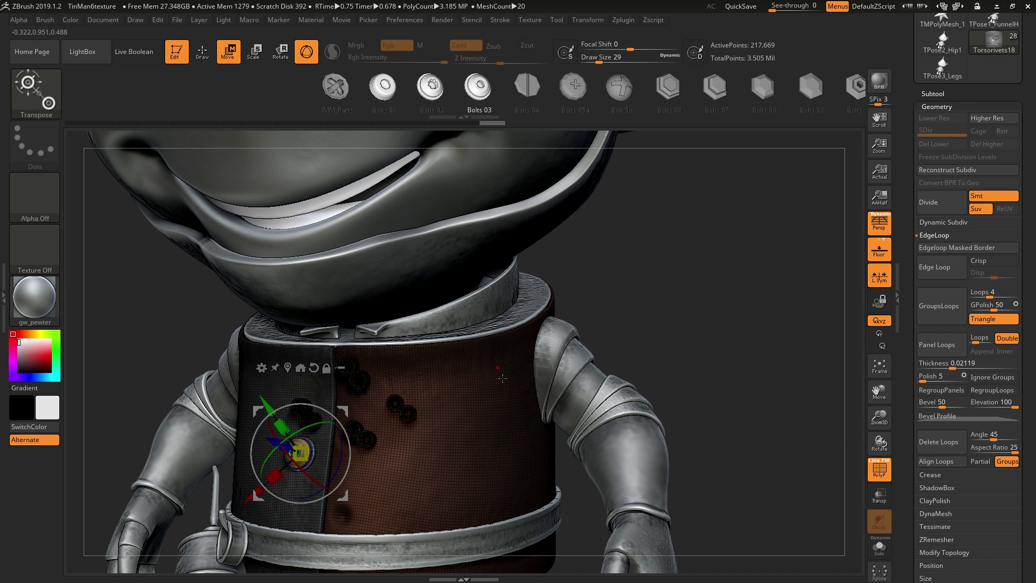
drag(750, 293, 750, 300)
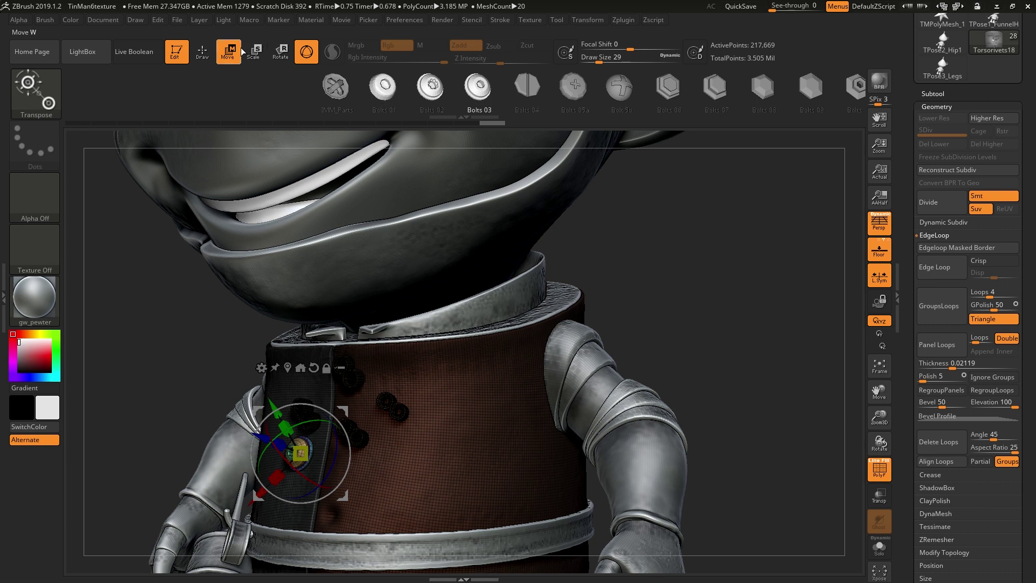
click(203, 52)
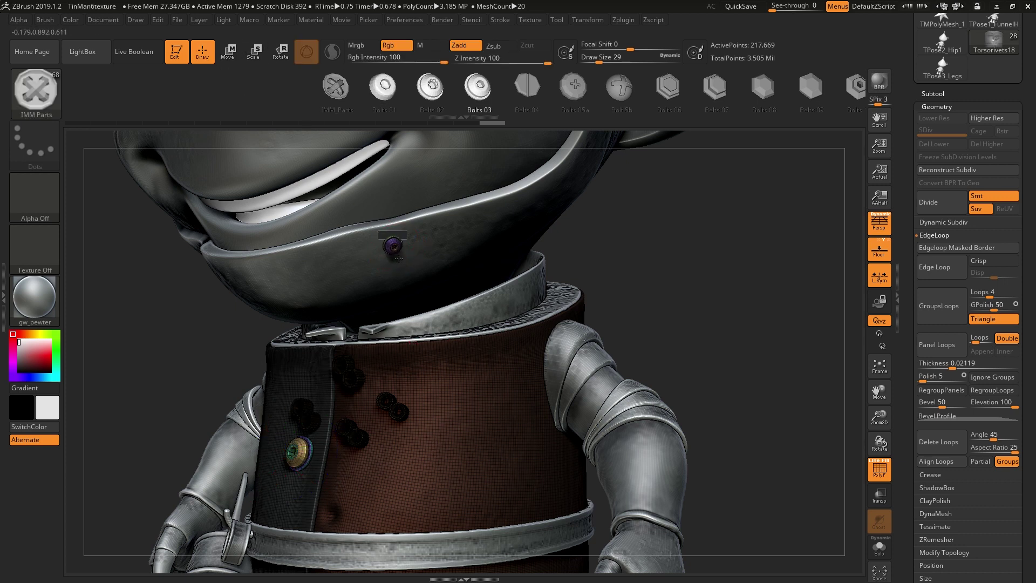
click(394, 246)
click(346, 258)
click(296, 270)
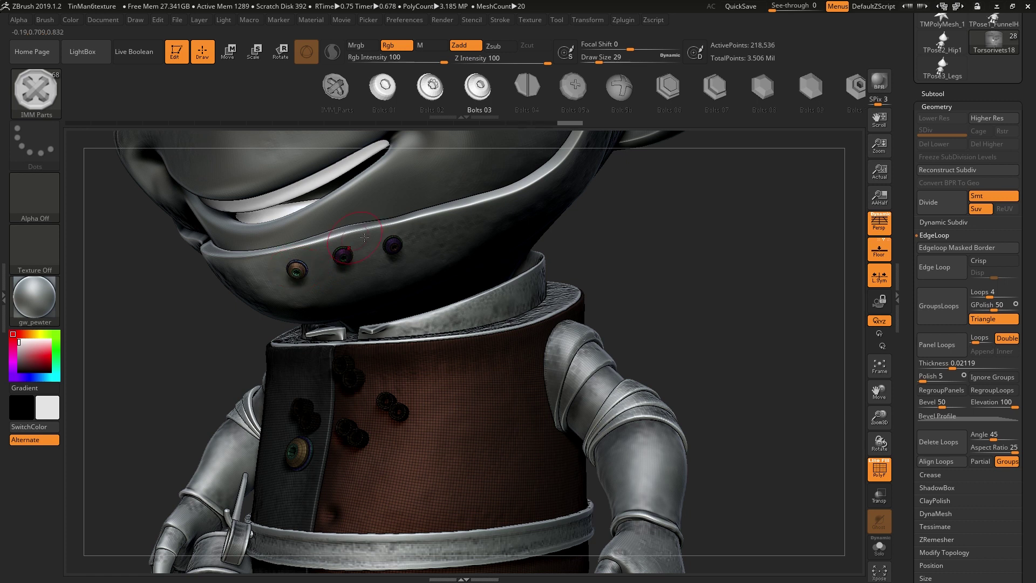
Step: Insert more Bolts 03 on the cheek and down the arm, from the shoulder plates to the hand
click(414, 184)
click(640, 462)
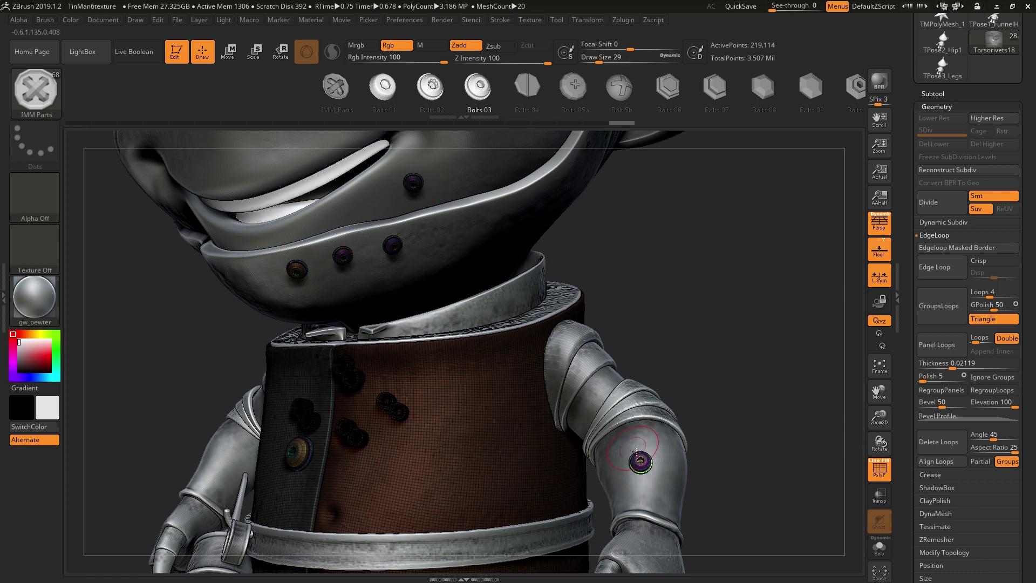
click(567, 339)
click(603, 380)
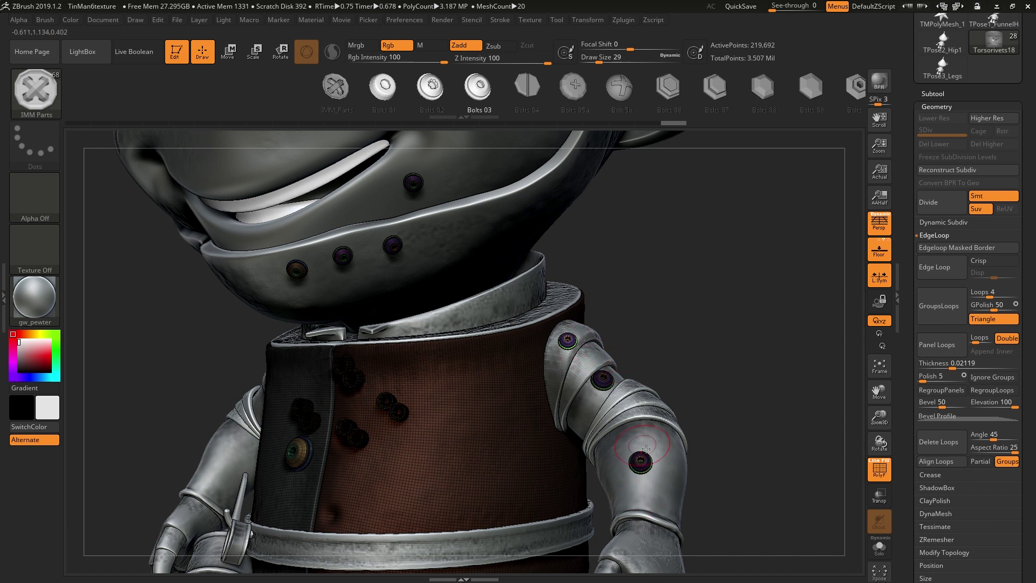
drag(644, 538, 645, 544)
drag(728, 435, 524, 434)
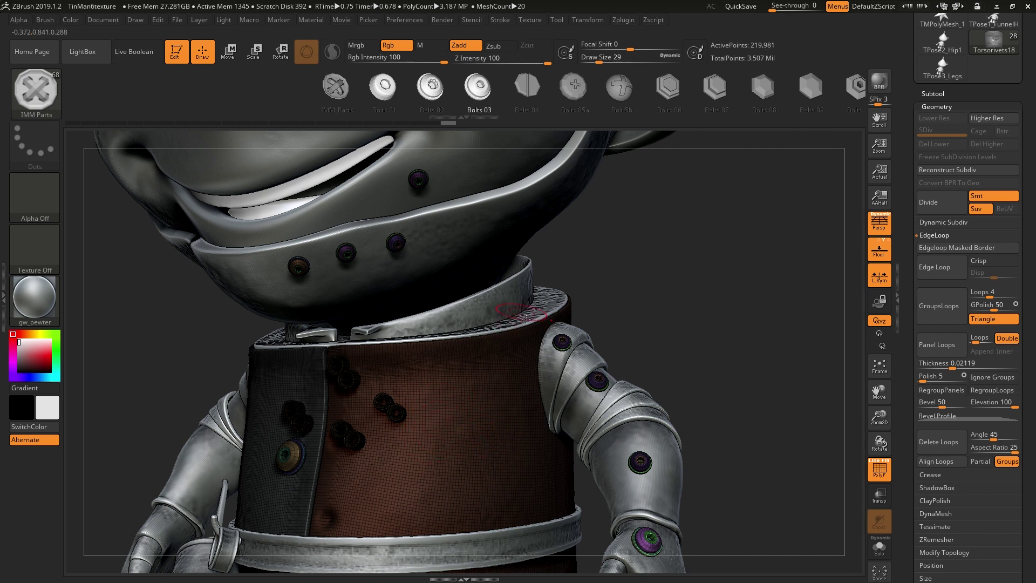
drag(721, 316, 698, 326)
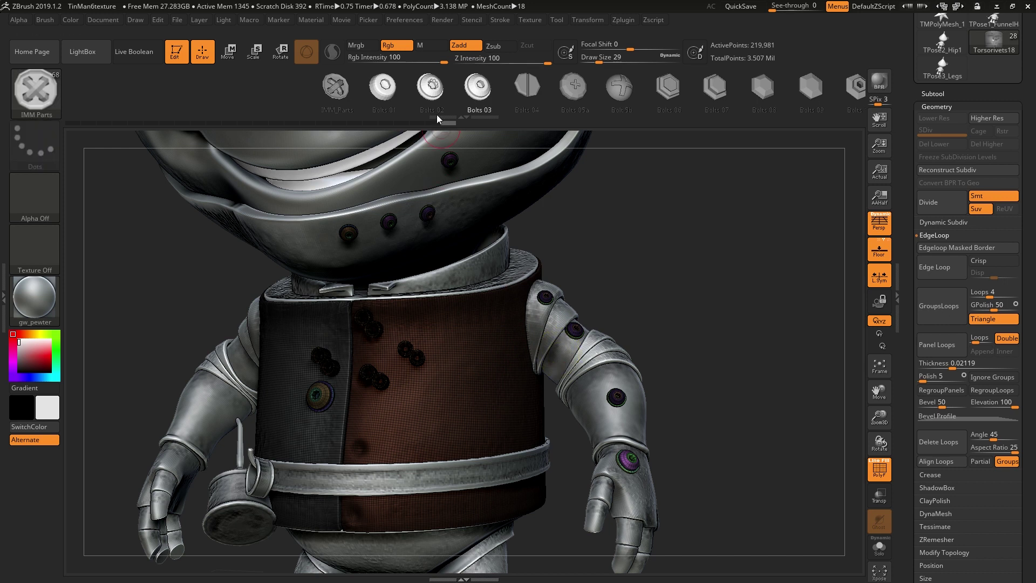
Step: Rewind the torso's undo history to before any parts were inserted and collapse the Geometry settings
mouse_move(449, 124)
mouse_down()
mouse_move(104, 123)
mouse_move(119, 123)
mouse_up()
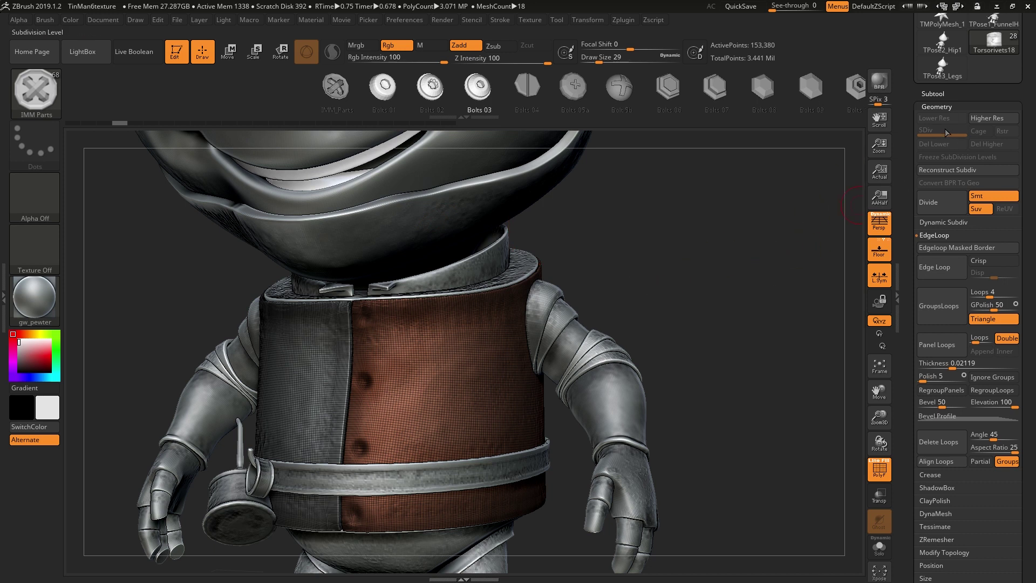
click(936, 106)
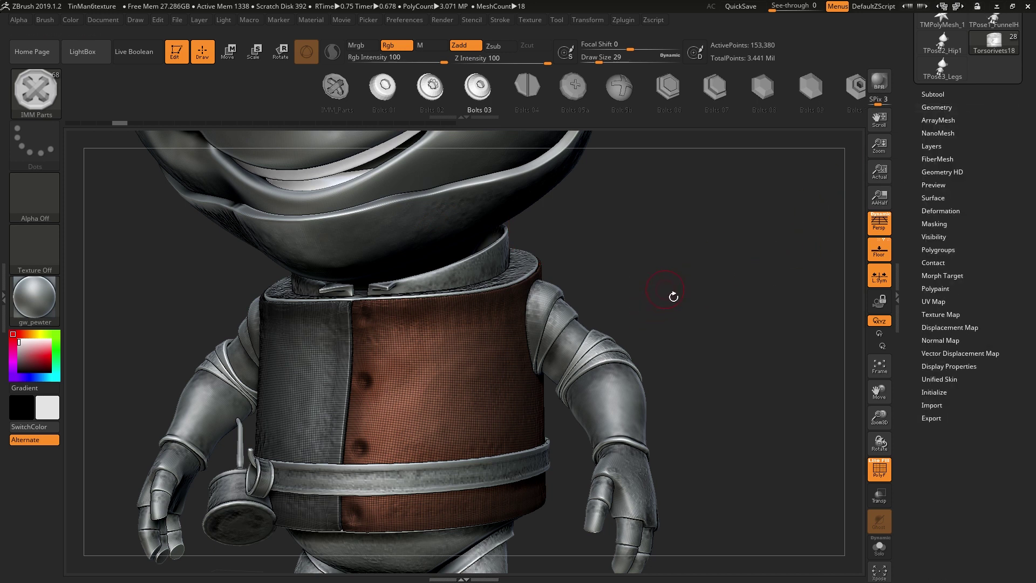
Step: Hide the polyframe display on the torso and set the draw size to 20
mouse_move(664, 290)
alt+mouse_down()
mouse_move(675, 318)
mouse_move(650, 300)
alt+mouse_up()
key(shift+f)
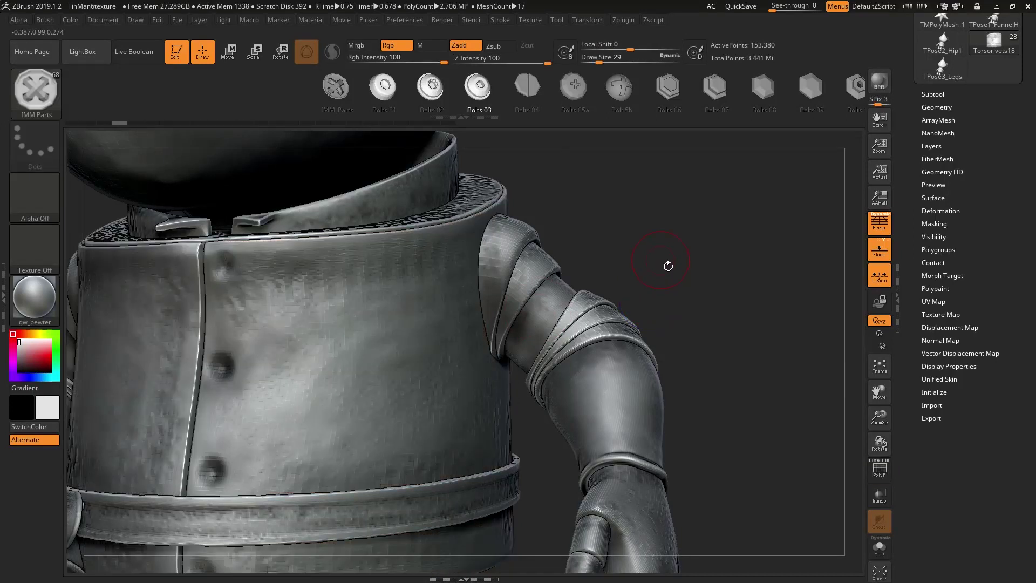
alt+drag(667, 265, 744, 236)
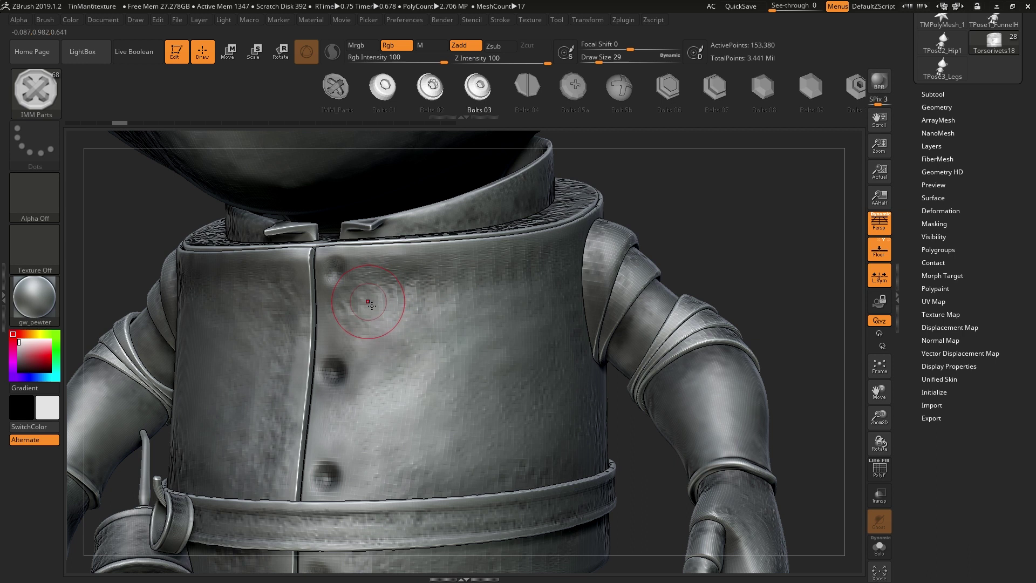
drag(606, 61, 600, 61)
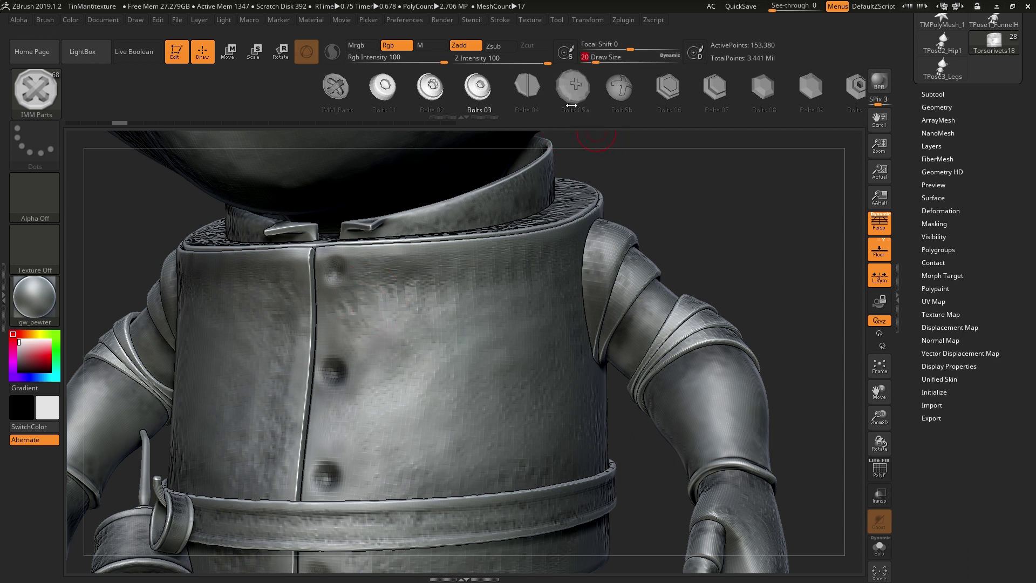
Step: Try inserting a Bolts 03 on the upper chest beside the seam, then undo the insertion
drag(385, 308, 393, 332)
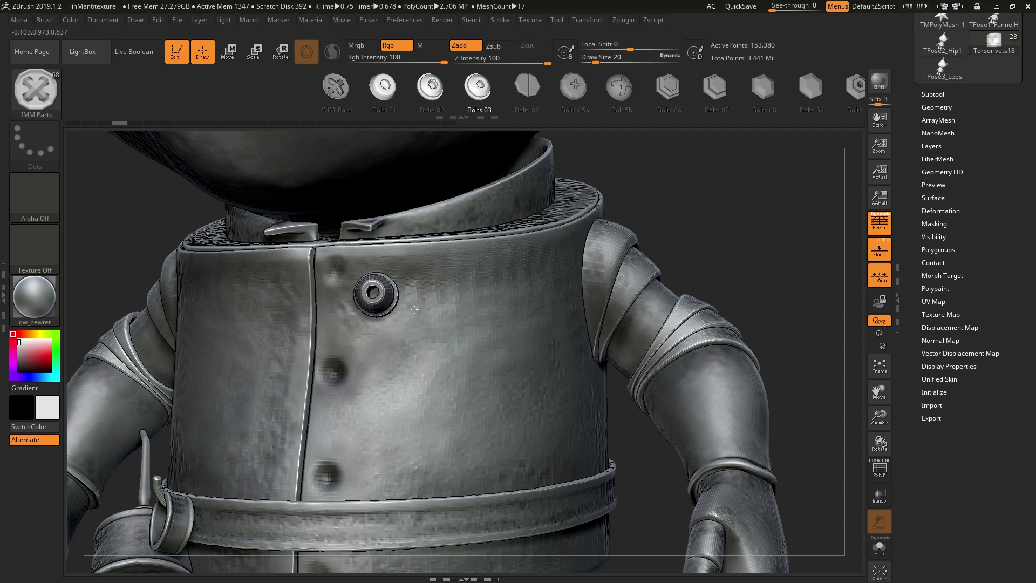
drag(394, 315, 393, 312)
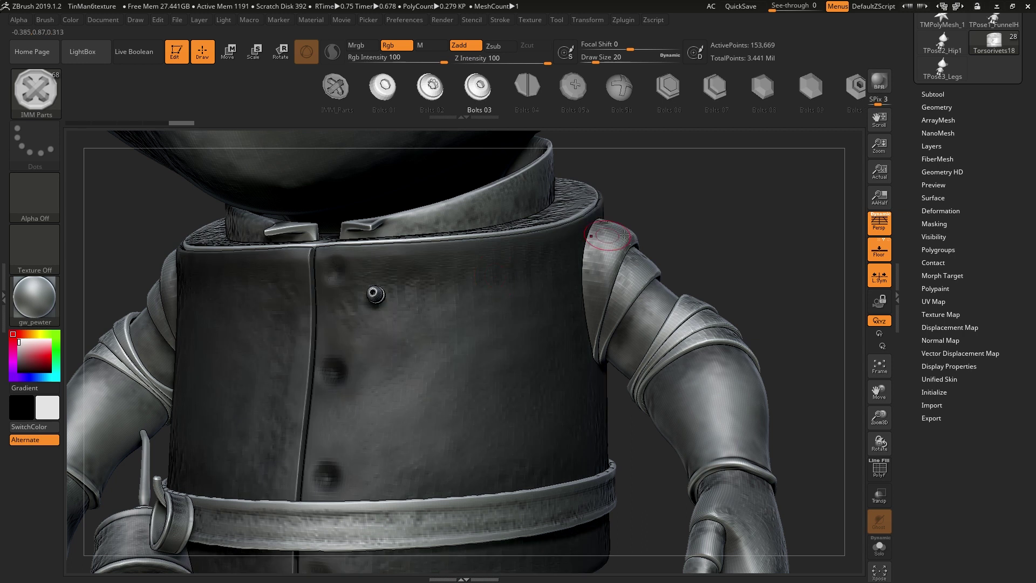
drag(809, 235, 711, 228)
key(ctrl+z)
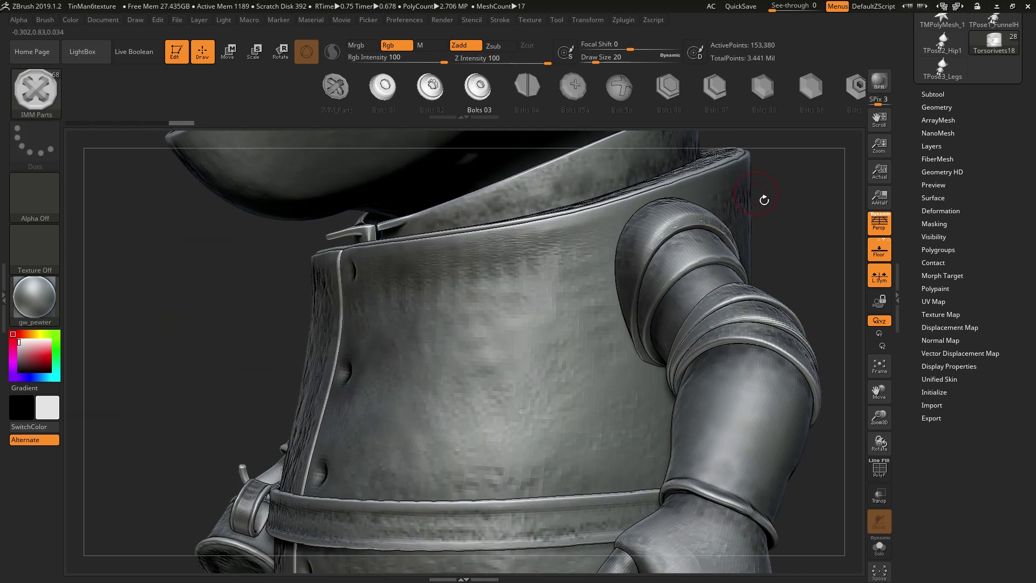
Step: Insert a vertical column of three Bolts 03 on the chest panel beside the seam dents
drag(776, 192, 802, 190)
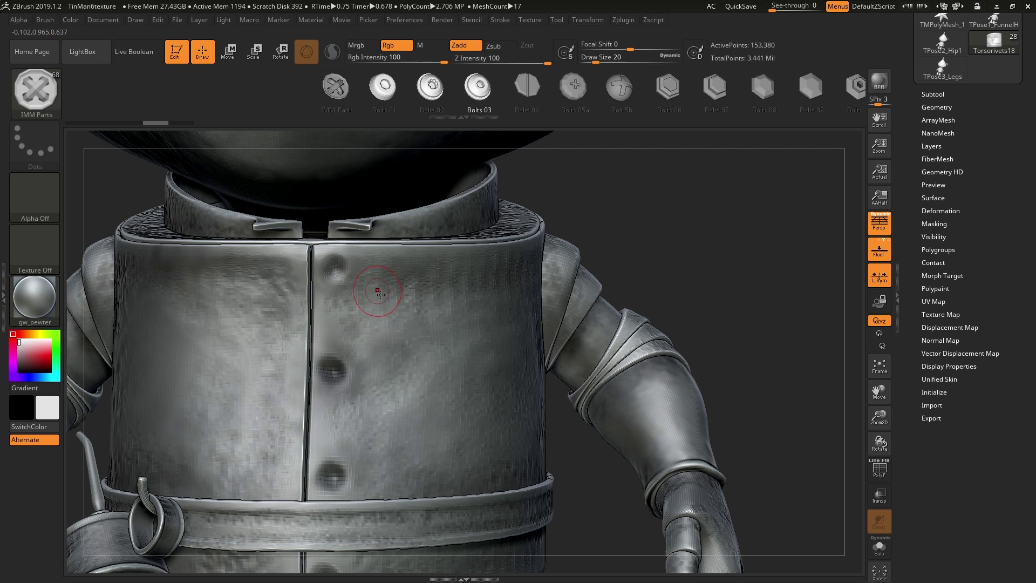
drag(383, 306, 382, 308)
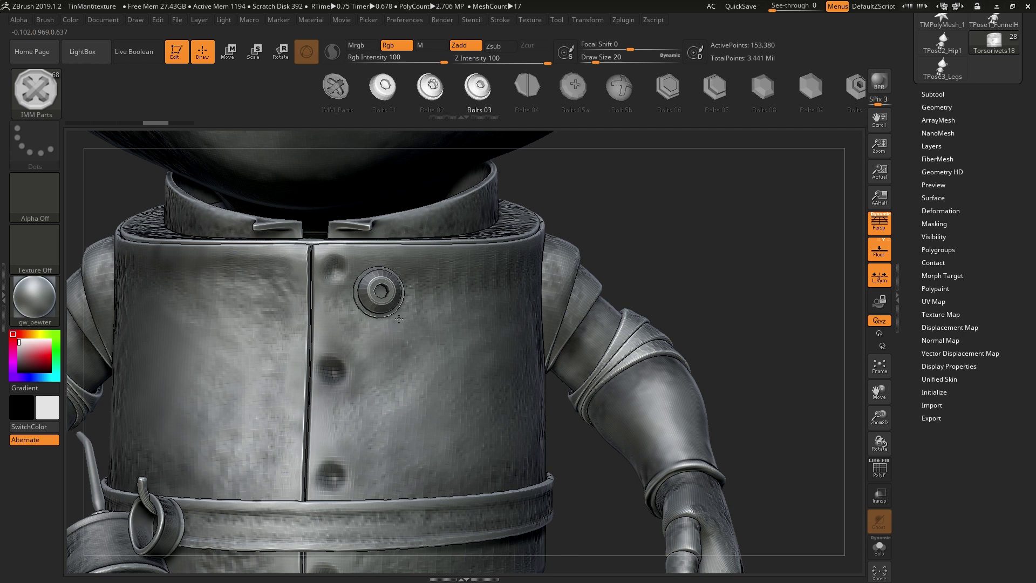
drag(394, 323, 395, 323)
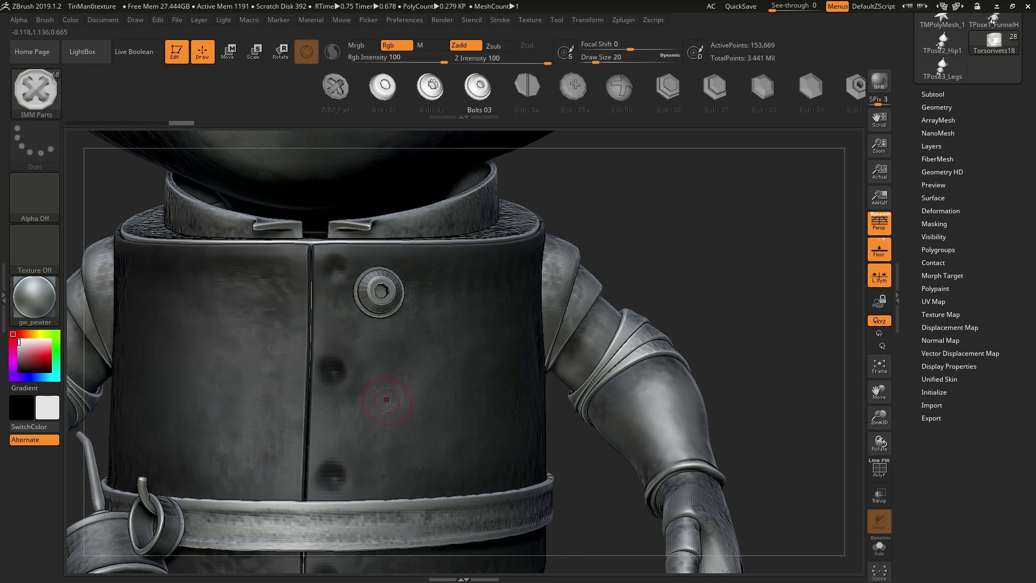
drag(389, 381, 400, 459)
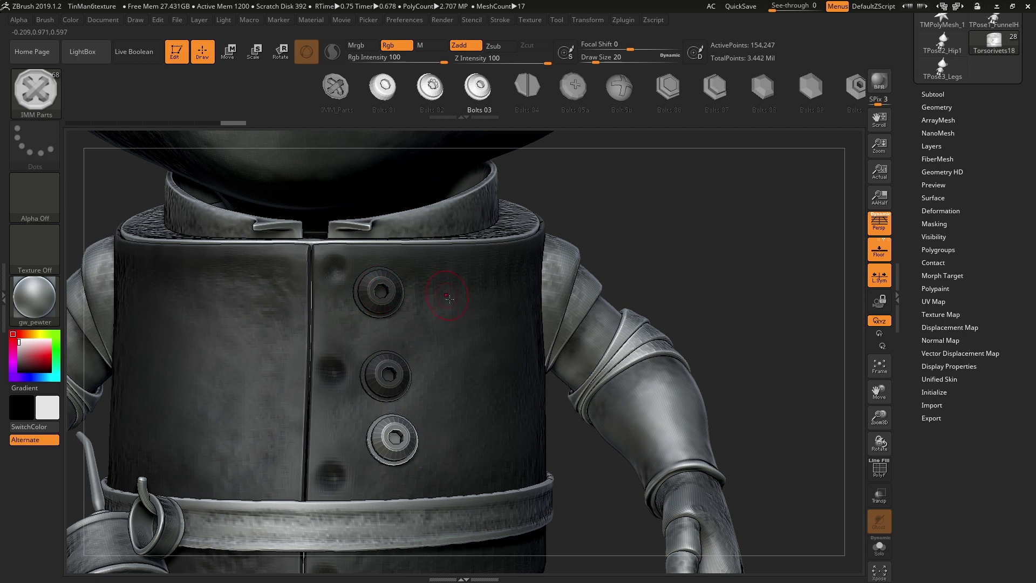
Step: Set the draw size to 7 and insert a column of three small Bolts 03 beside the large ones
key(s)
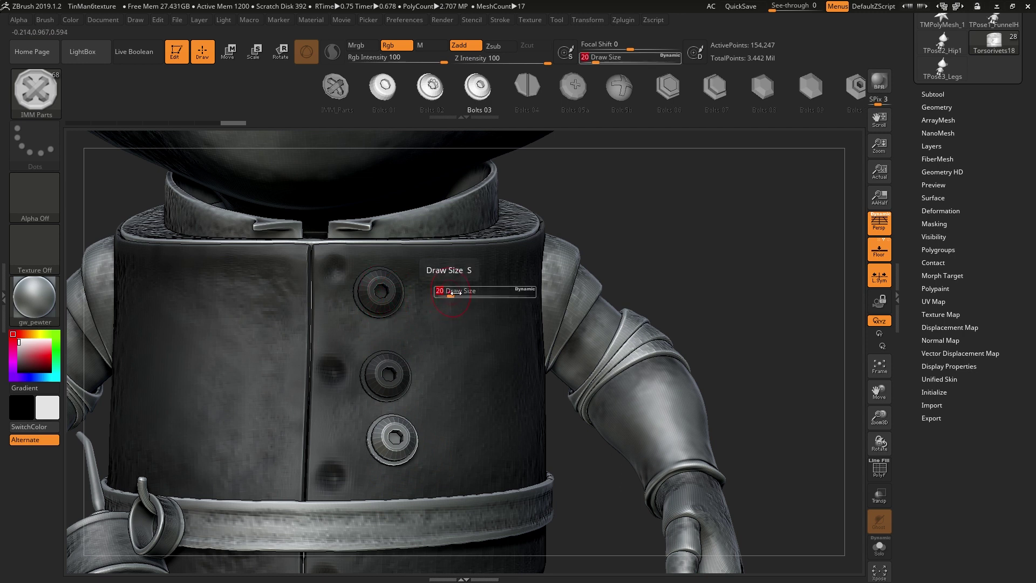
drag(449, 294, 456, 320)
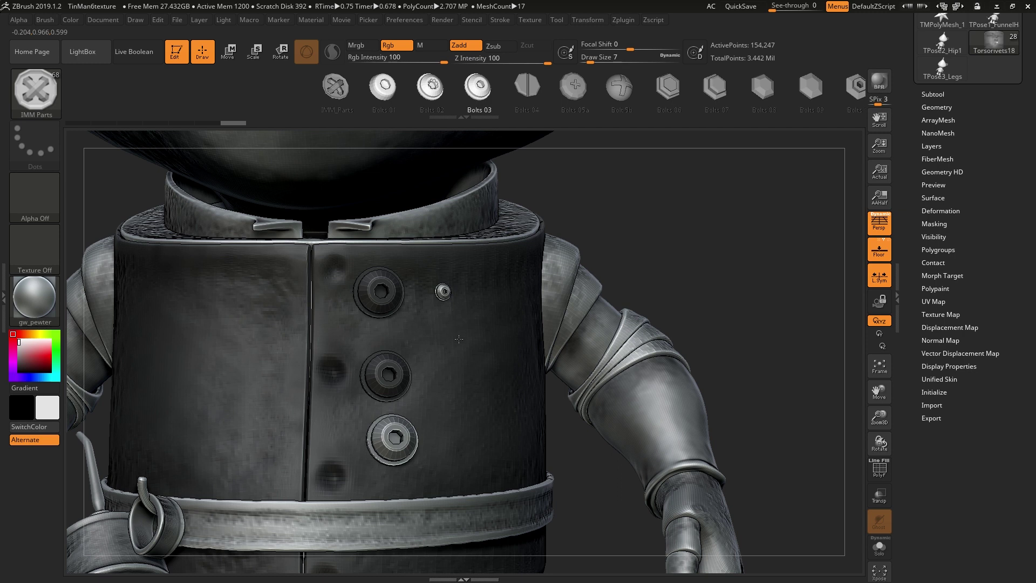
click(450, 354)
click(456, 415)
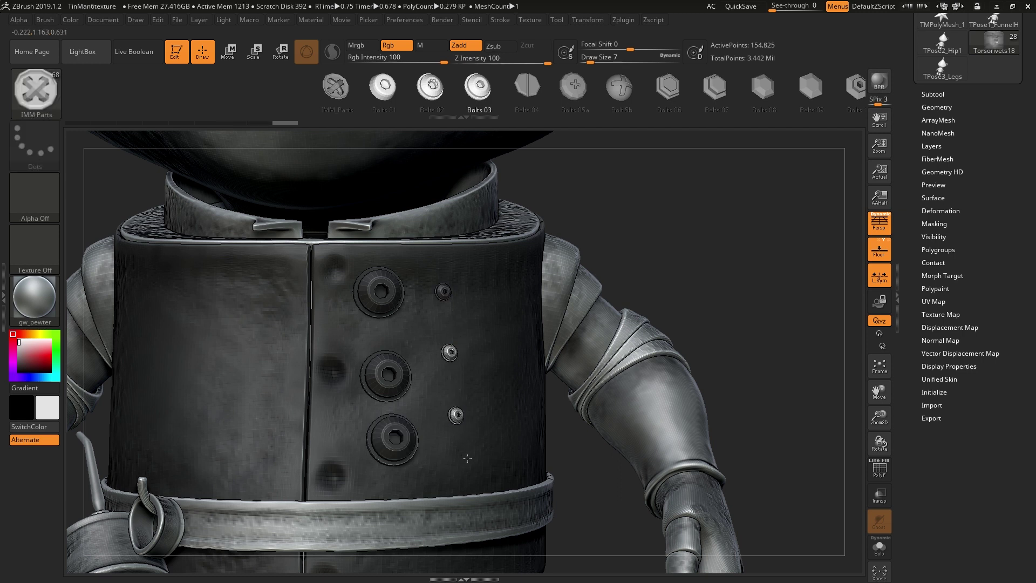
Step: Set the draw size to 23 and insert a large Bolts 03 on the chest between the small bolts and the arm
drag(717, 262, 438, 313)
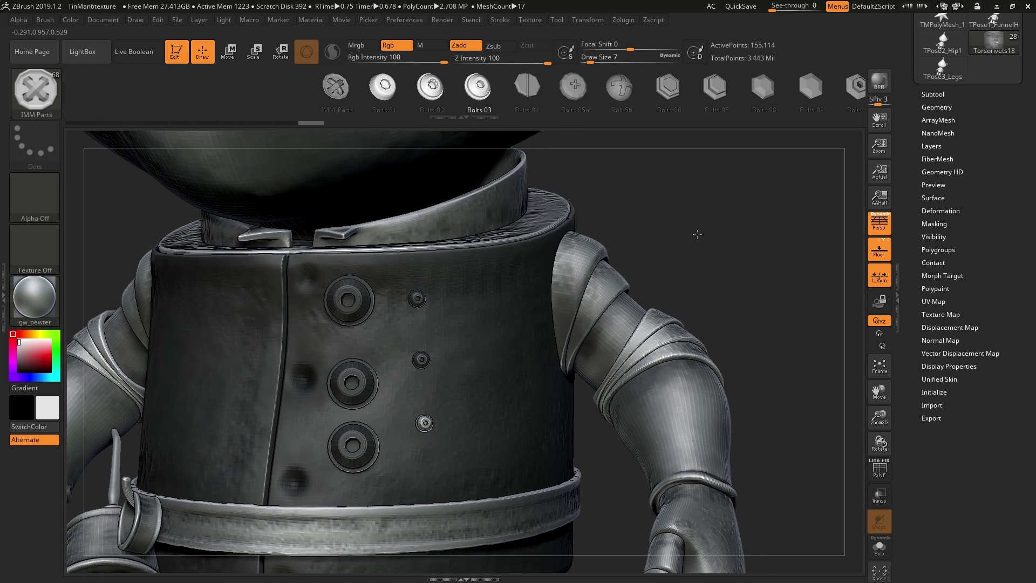
drag(736, 223, 706, 219)
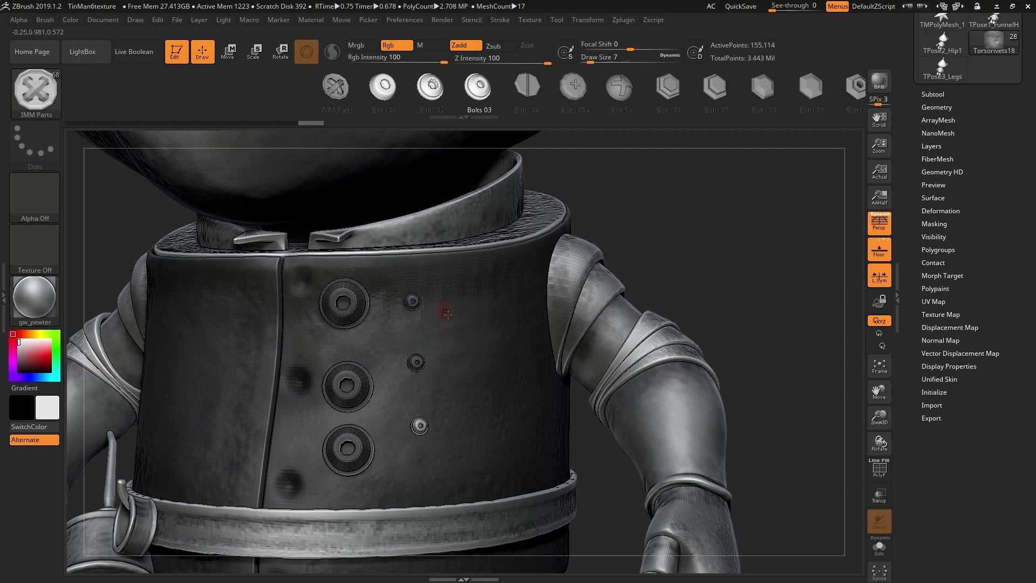
click(668, 57)
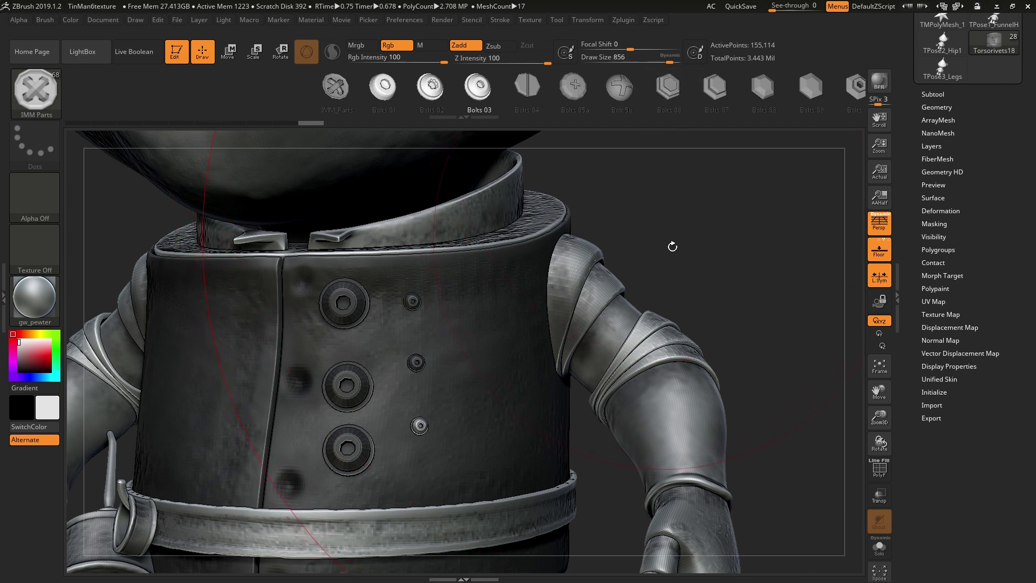
key(s)
drag(641, 247, 608, 252)
alt+drag(681, 254, 645, 200)
key(s)
mouse_move(465, 390)
mouse_down()
mouse_move(451, 395)
mouse_move(454, 408)
mouse_up()
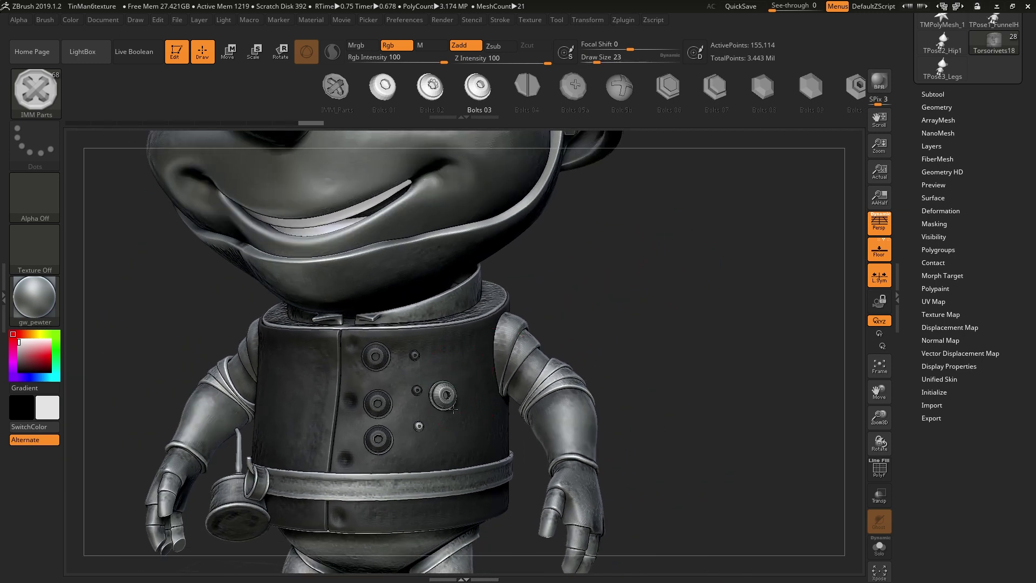
Step: From a close-up view, insert a small Bolts 03 above the last large bolt, keeping the draw size at 23
alt+drag(700, 281, 673, 582)
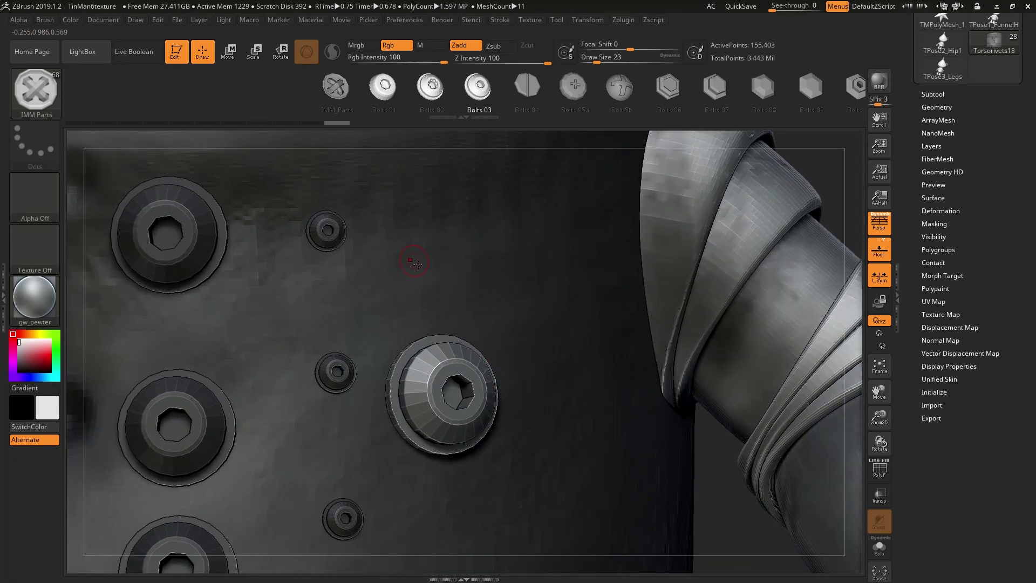
drag(418, 264, 426, 282)
click(544, 400)
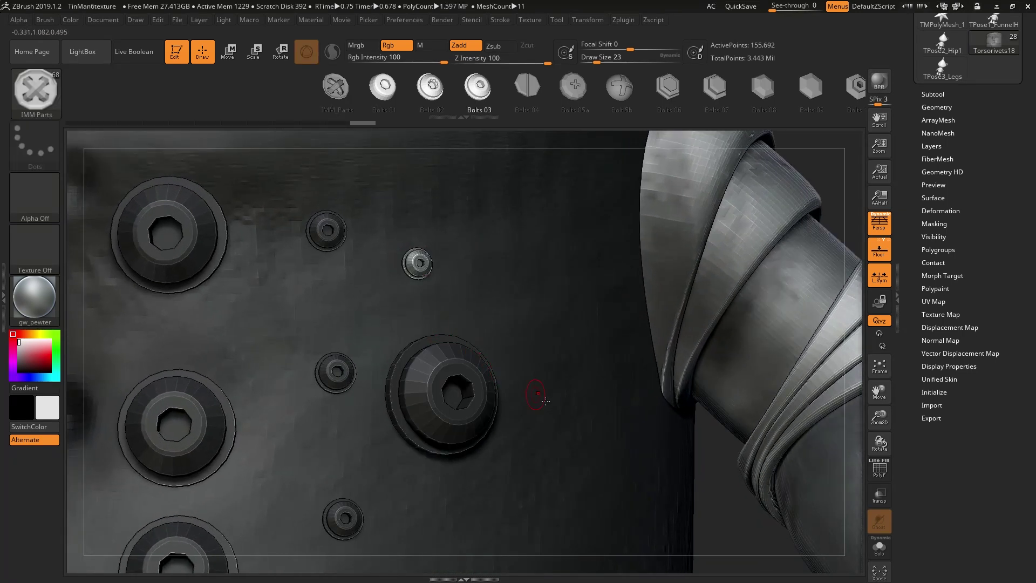
Step: From a distant full-figure view, insert an oversized Bolts 03 on the lower chest near the belt and inspect it
alt+drag(738, 515, 729, 443)
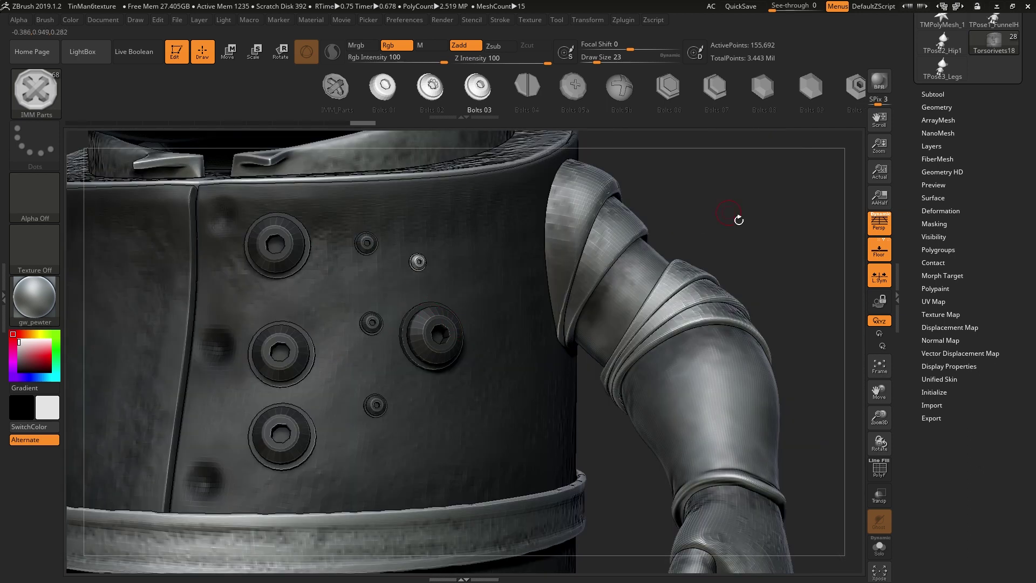
drag(738, 218, 672, 197)
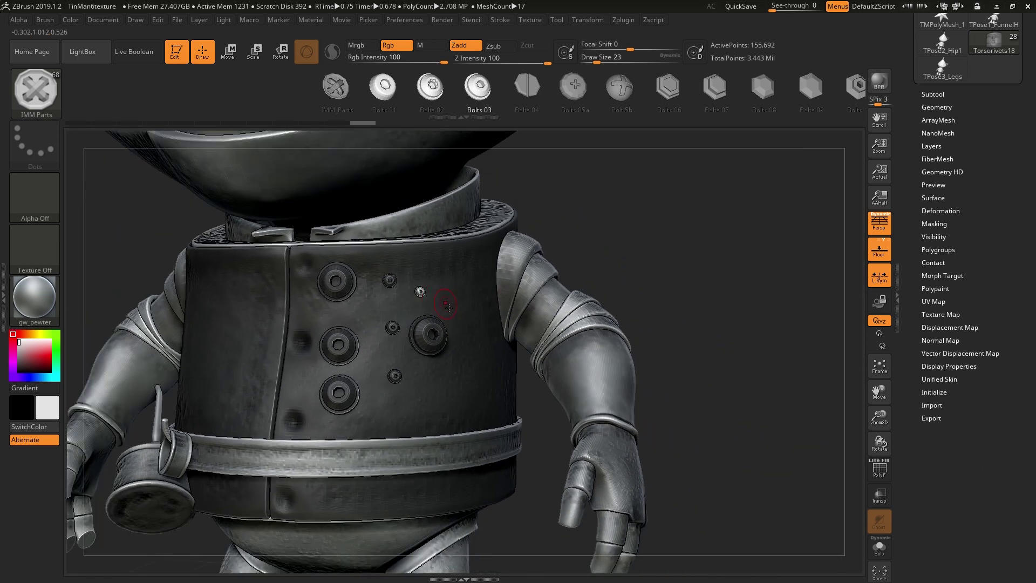
alt+right_drag(609, 241, 426, 325)
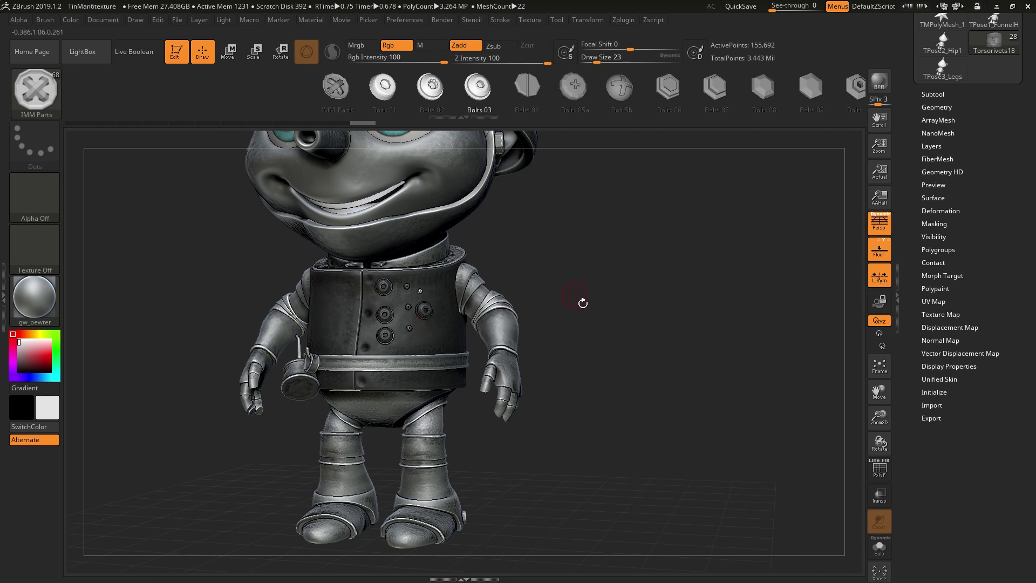
alt+right_drag(582, 303, 501, 277)
drag(426, 313, 436, 330)
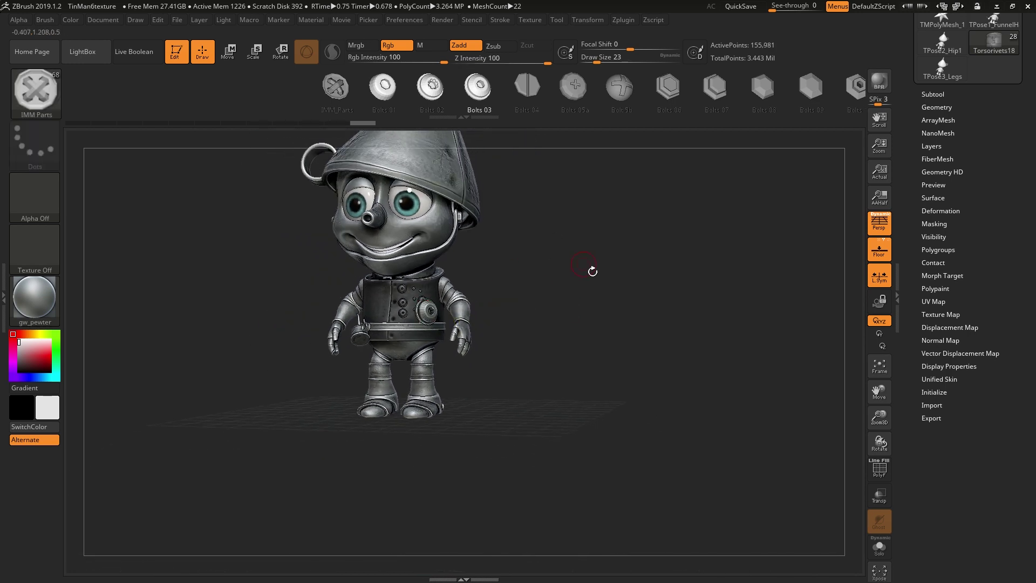
ctrl+right_drag(583, 264, 610, 426)
ctrl+right_drag(638, 231, 644, 280)
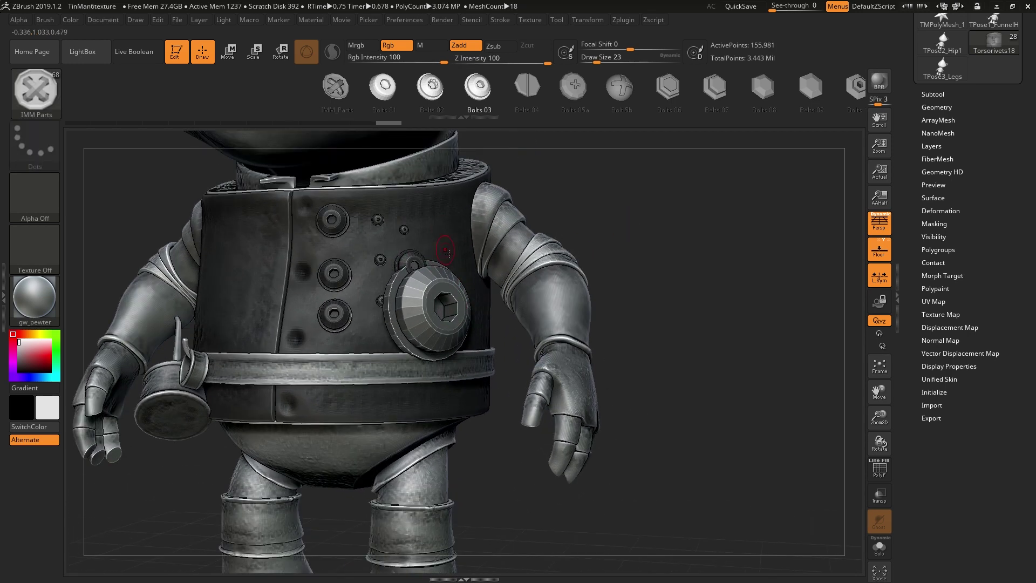
alt+right_drag(662, 195, 537, 276)
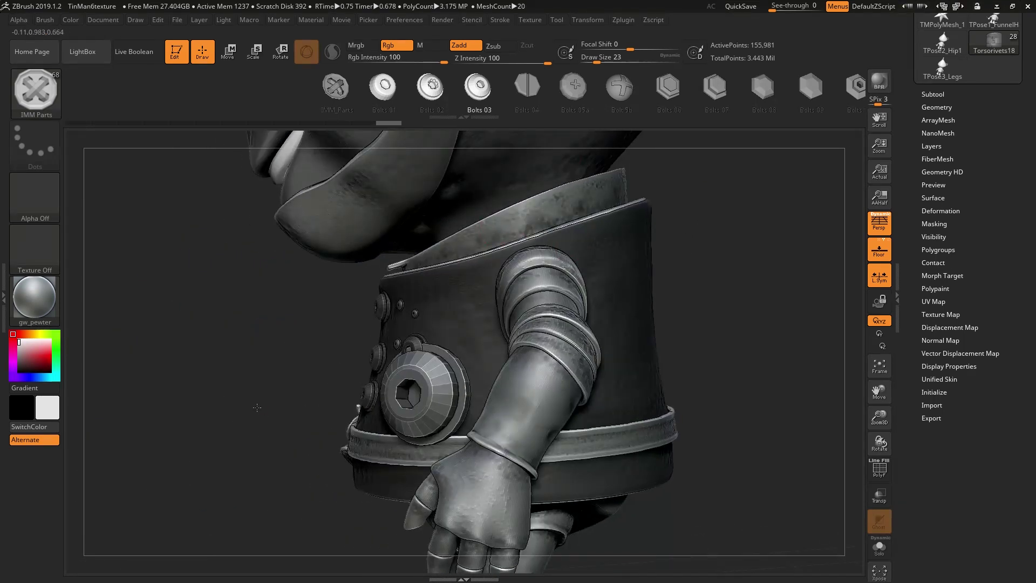
Step: Undo all the trial bolt insertions on the torso, back to the plain body with its dents
right_drag(254, 406, 294, 400)
key(ctrl+z)
key(ctrl+z)
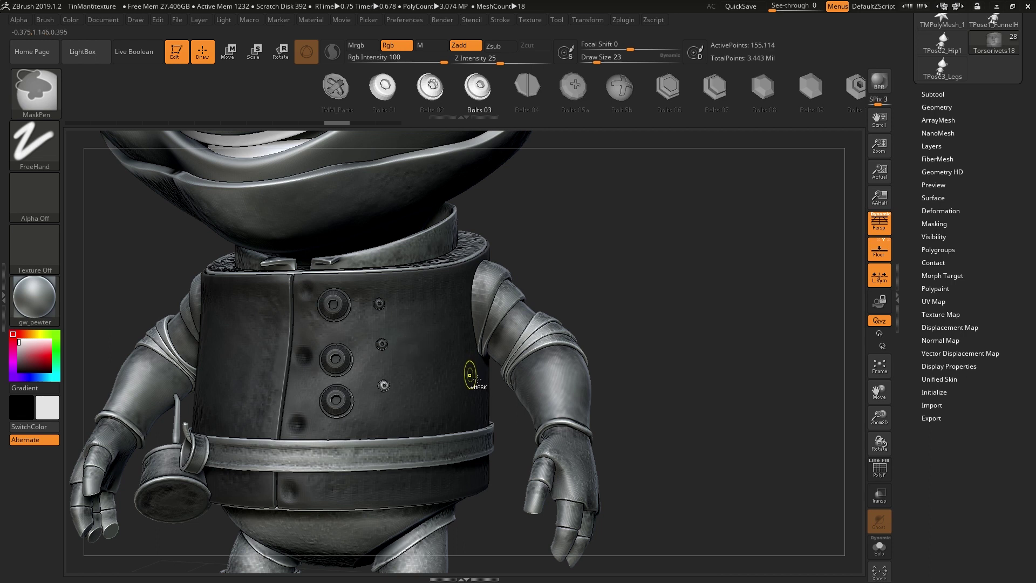
key(ctrl+z)
key(ctrl+z)
key(ctrl+z)
key(ctrl+z)
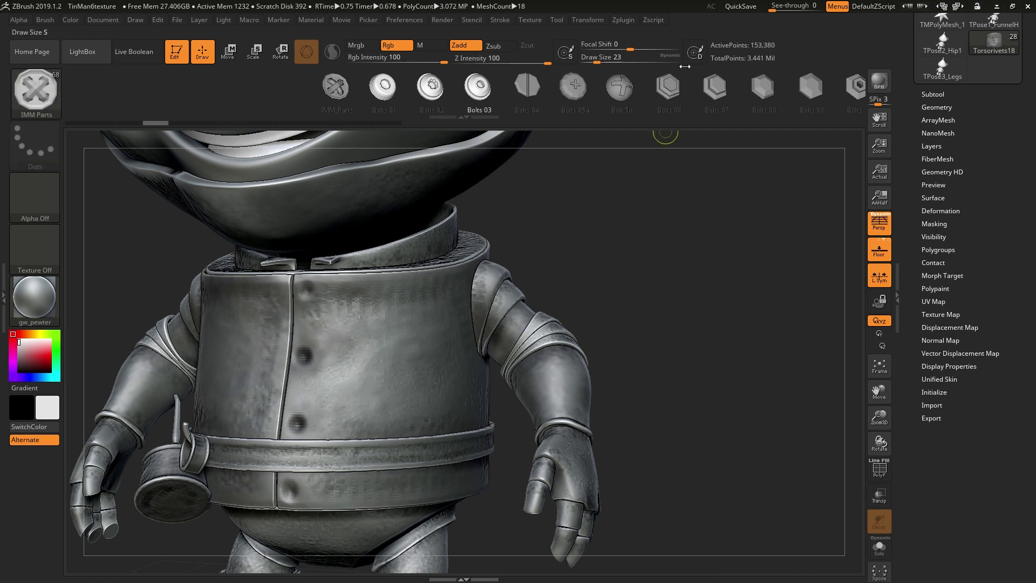
Step: Turn on Dynamic mode for the draw size and bring the front of the torso into close view
click(670, 57)
mouse_move(649, 253)
ctrl+right_down()
mouse_move(653, 262)
mouse_move(674, 246)
ctrl+right_up()
key(ctrl+z)
key(ctrl+z)
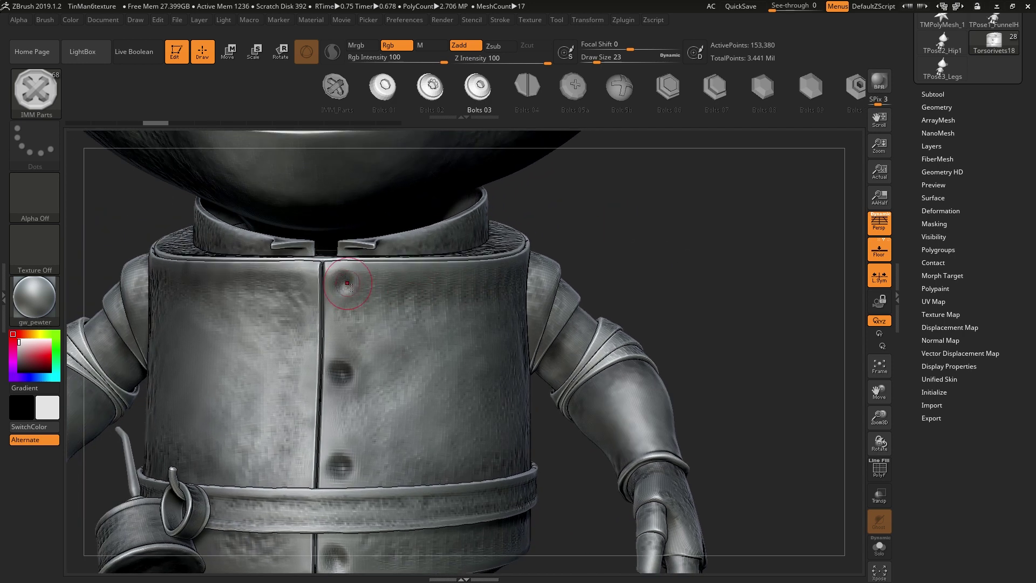
Step: Set the draw size to 11 and insert three Bolts 03 over the dents beside the torso's front seam above the belt
key(s)
mouse_move(350, 288)
mouse_down()
mouse_move(341, 287)
mouse_move(361, 312)
mouse_up()
drag(341, 372, 347, 376)
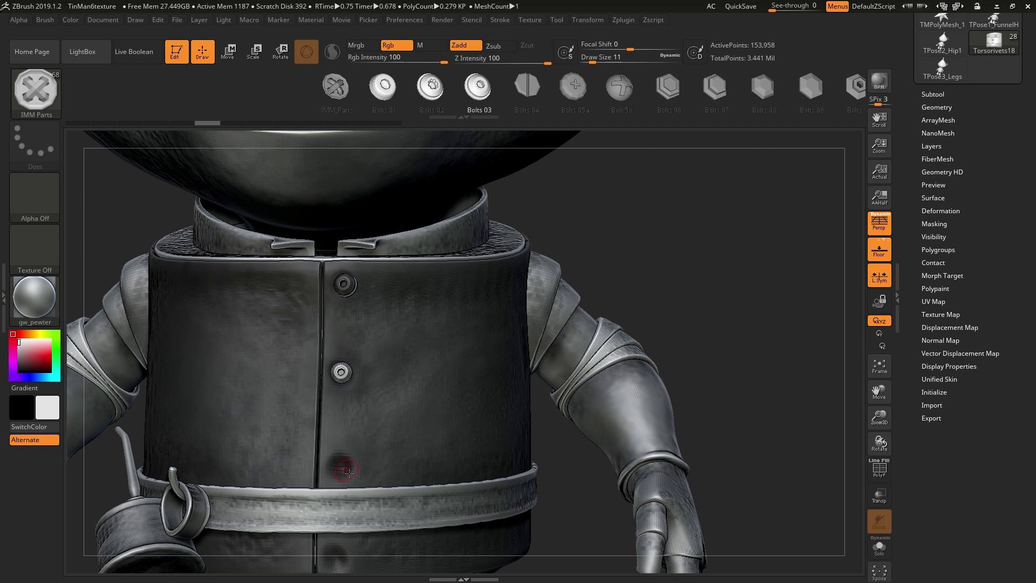
drag(344, 469, 348, 474)
Step: Insert a row of four Bolts 03 along the chin strap of the jaw, keeping the draw size at 11
drag(742, 252, 667, 307)
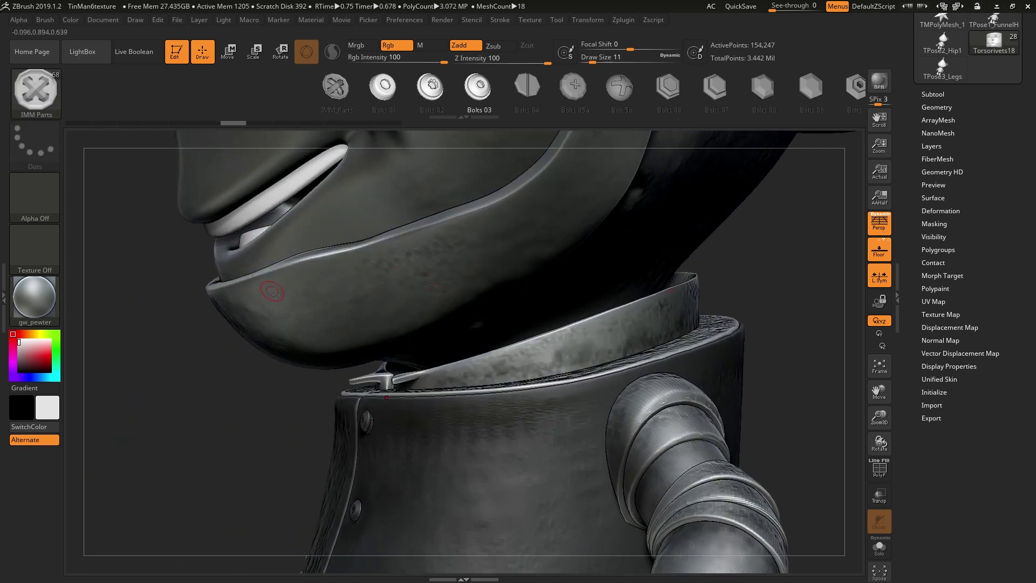
drag(273, 293, 276, 295)
drag(349, 274, 352, 278)
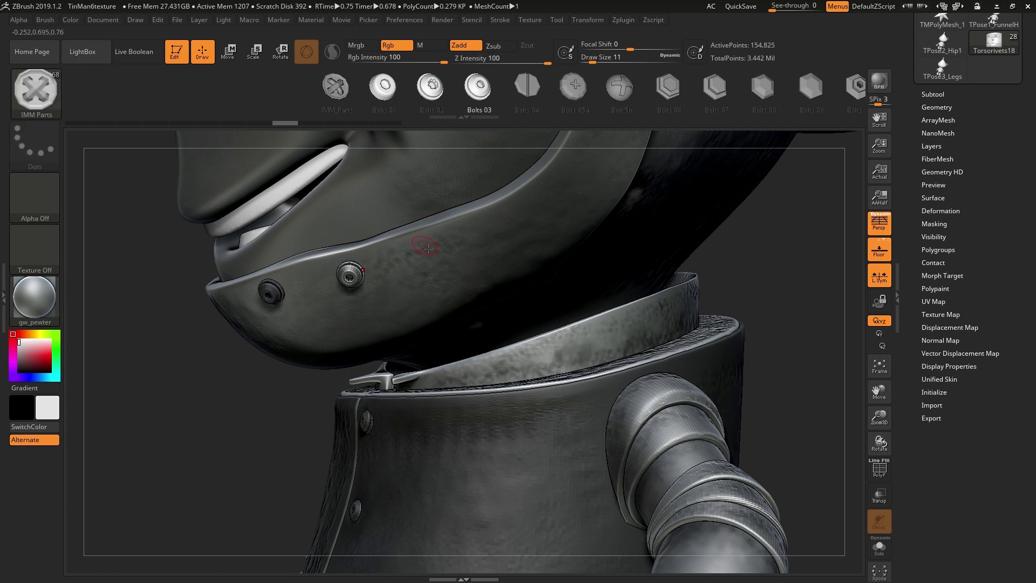
drag(422, 250, 433, 263)
drag(259, 453, 238, 432)
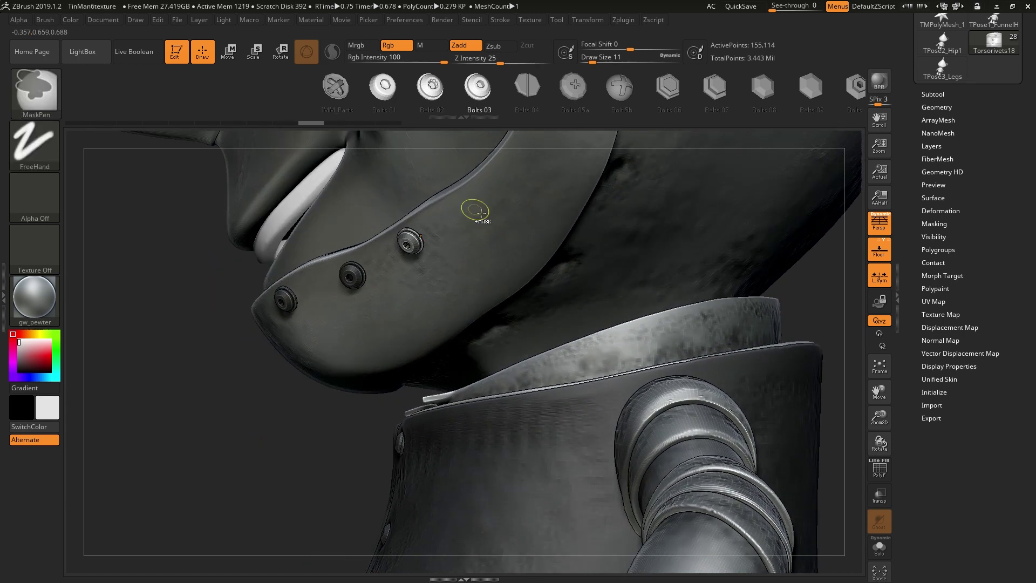
drag(464, 204, 473, 219)
Step: Insert a column of four Bolts 03 over the dents beside the torso's back seam at draw size 11
alt+drag(299, 492, 229, 346)
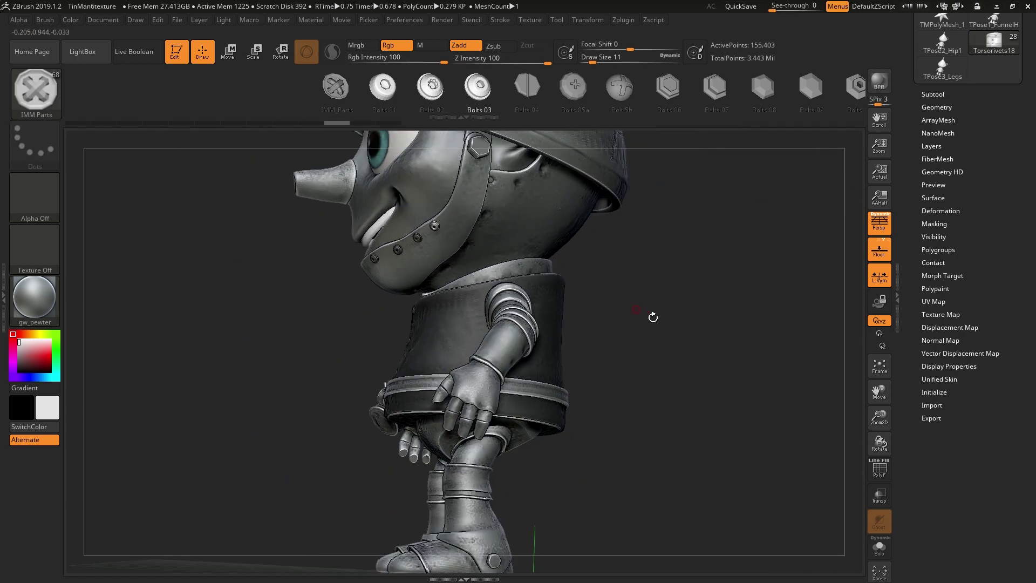
drag(653, 317, 436, 302)
click(362, 281)
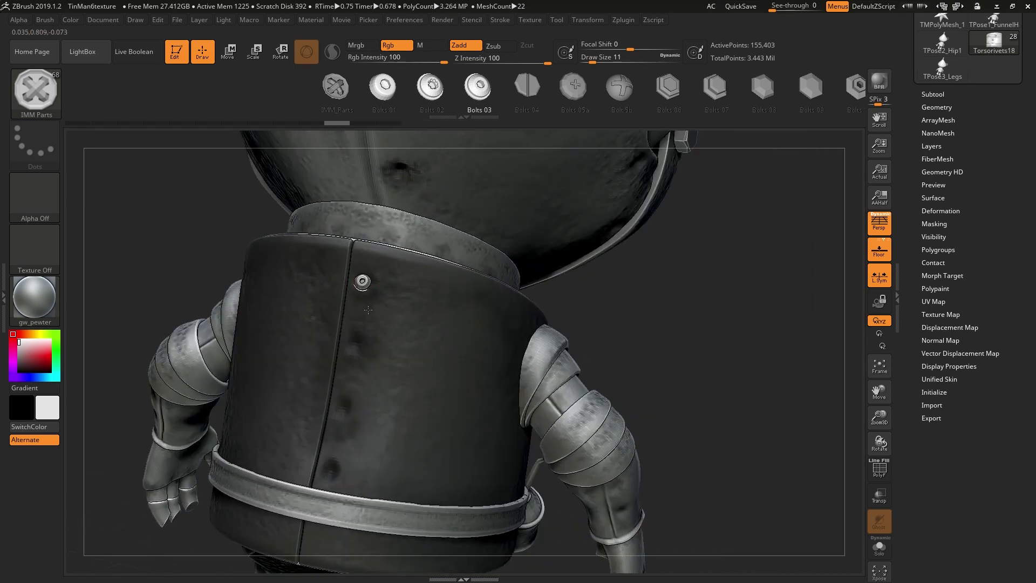
click(351, 346)
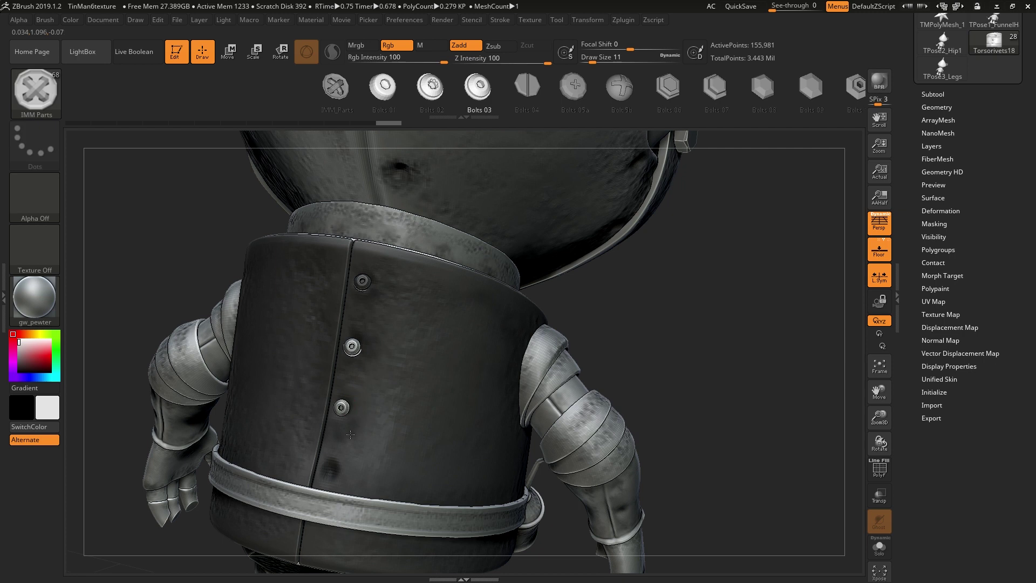
click(335, 467)
Step: Insert two Bolts 03 on the overlapping plates of the arm next to the torso's back at draw size 11
drag(684, 345, 647, 357)
click(580, 439)
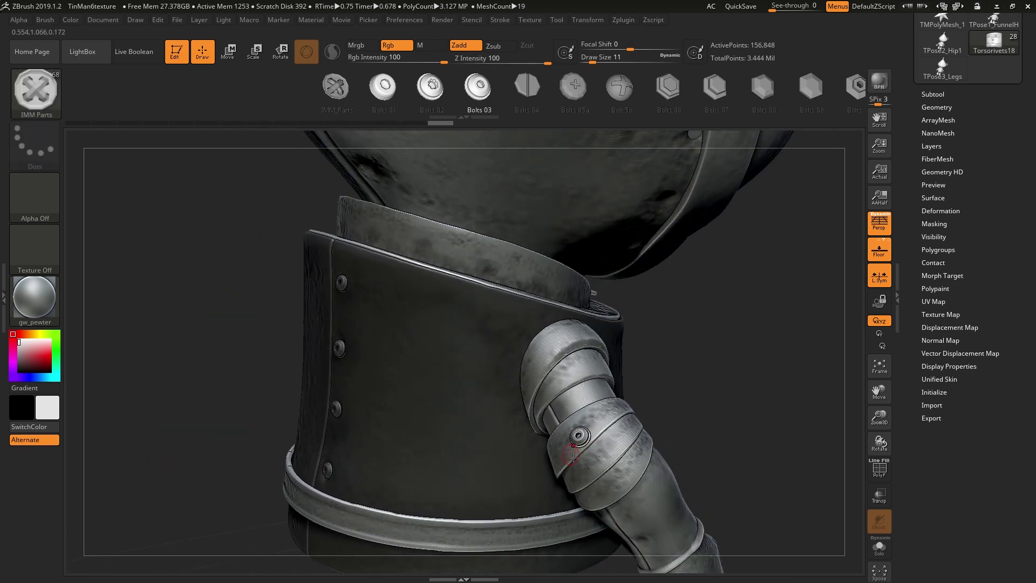
click(564, 456)
Step: Set the draw size to 31, insert three larger Bolts 03 up the side of the funnel hat, and inspect the full figure
drag(735, 369, 662, 384)
mouse_move(732, 342)
mouse_down()
mouse_move(735, 373)
mouse_move(689, 293)
mouse_move(762, 342)
mouse_move(710, 338)
mouse_move(694, 362)
mouse_move(758, 309)
mouse_move(712, 317)
mouse_move(572, 229)
mouse_move(542, 223)
mouse_move(496, 277)
mouse_up()
key(s)
key(s)
drag(477, 315, 474, 325)
mouse_move(641, 324)
mouse_down()
mouse_move(720, 327)
mouse_move(689, 372)
mouse_up()
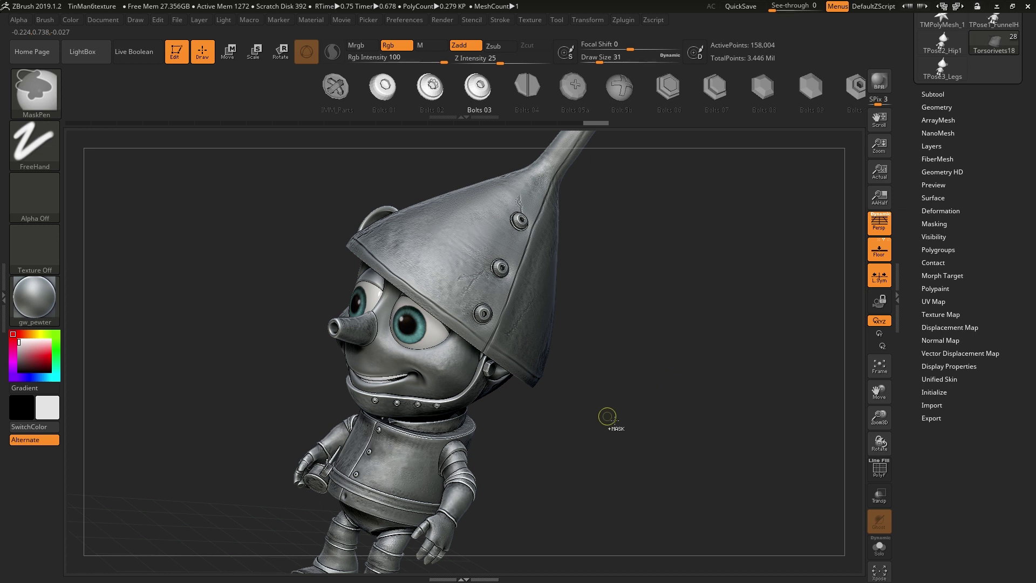
mouse_move(605, 420)
mouse_down()
mouse_move(633, 434)
mouse_move(622, 403)
mouse_move(635, 415)
mouse_up()
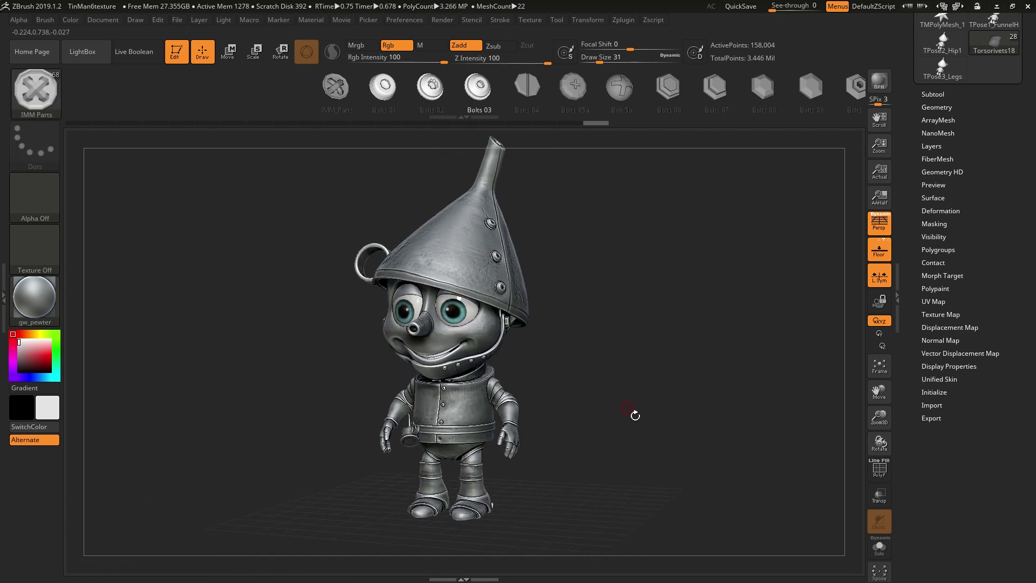